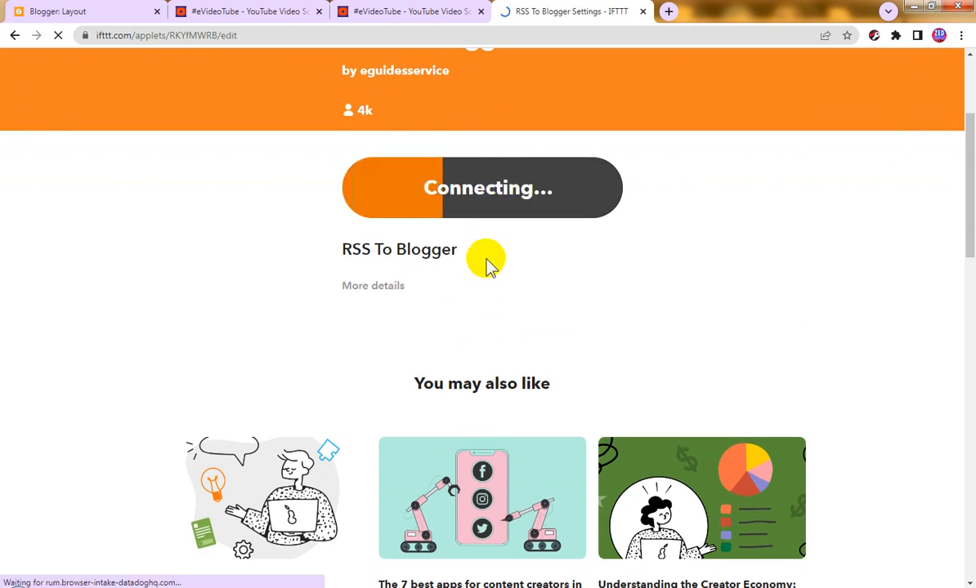
# Step: Clear the existing Feed URL in the RSS To Blogger applet settings
pyautogui.scroll(-1, 497, 321)
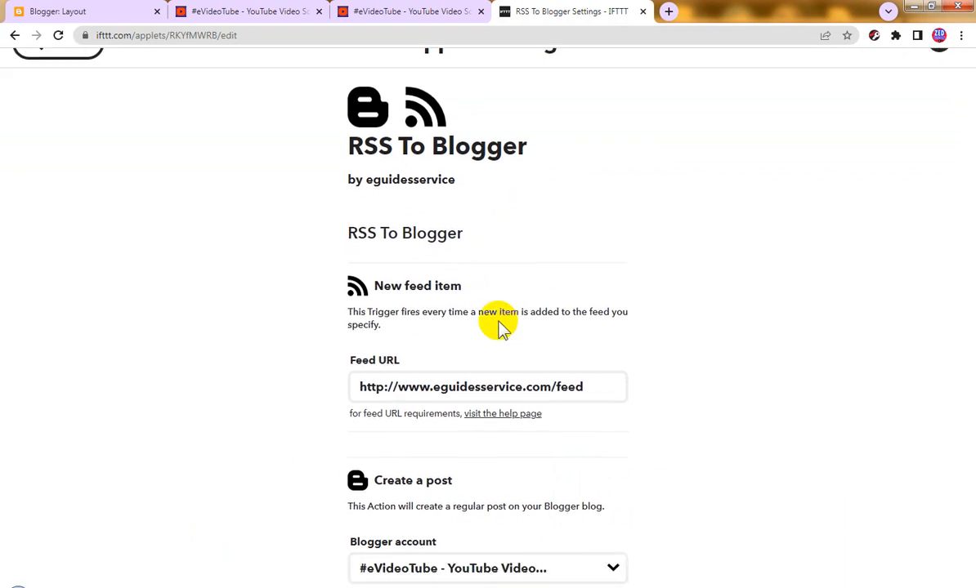
pyautogui.scroll(-3, 501, 325)
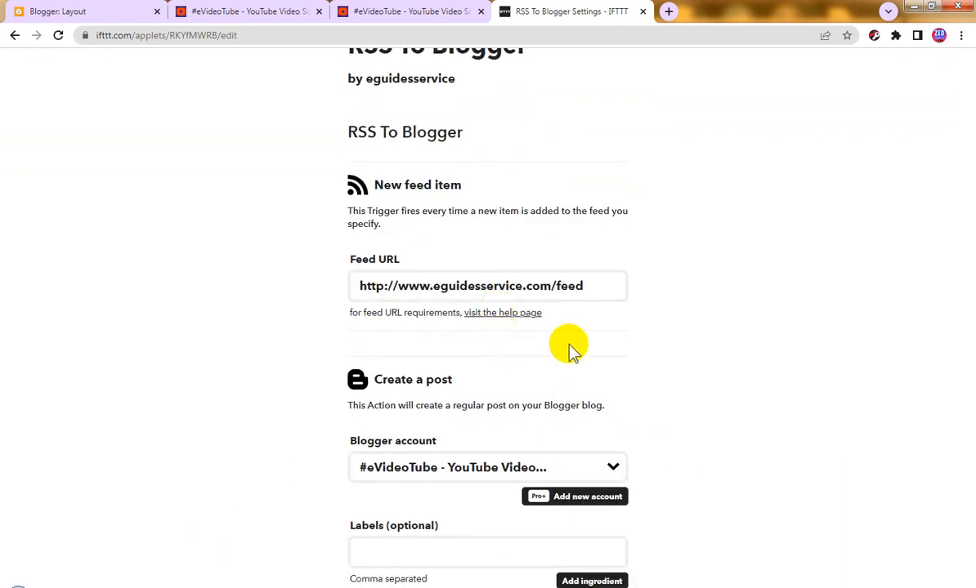
pyautogui.click(485, 284)
pyautogui.hotkey('ctrl', 'a')
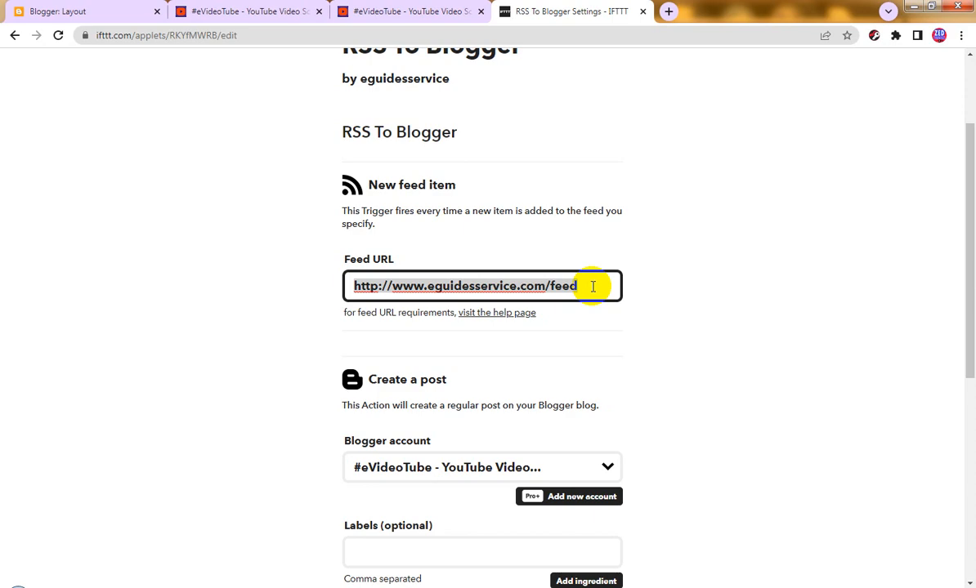
pyautogui.press('BackSpace')
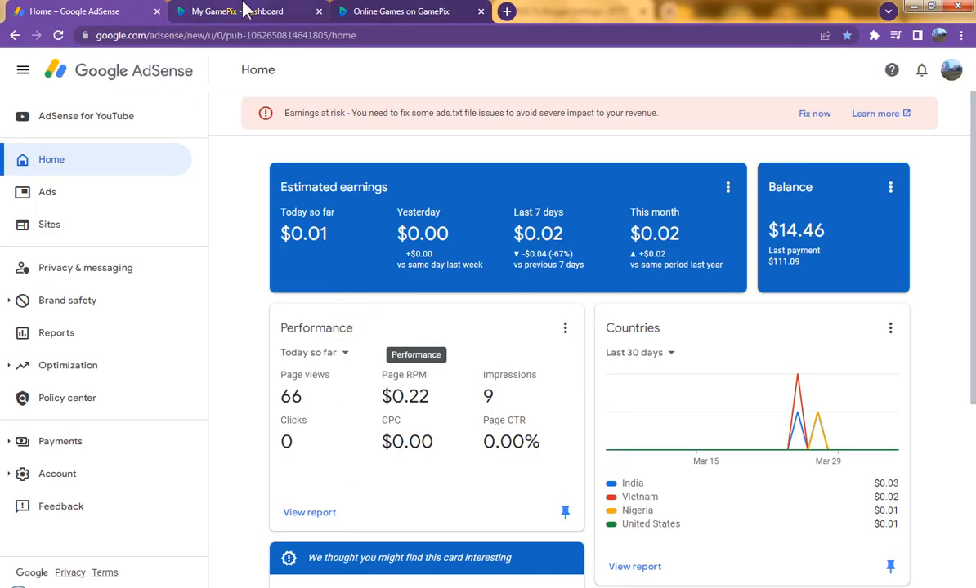
# Step: Switch to the GamePix dashboard and open game publishing for the eVideoTubeIndia property
pyautogui.click(246, 11)
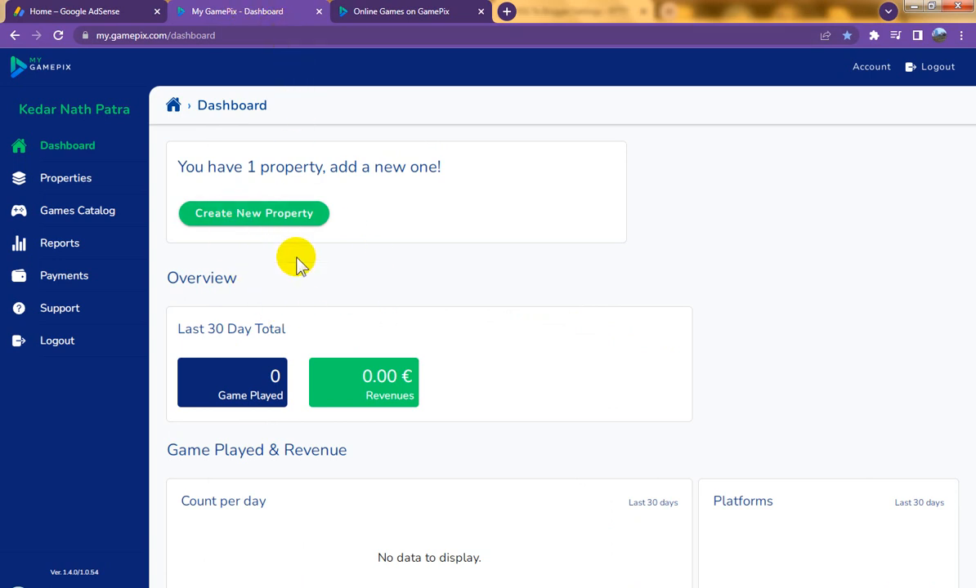
pyautogui.scroll(-3, 270, 311)
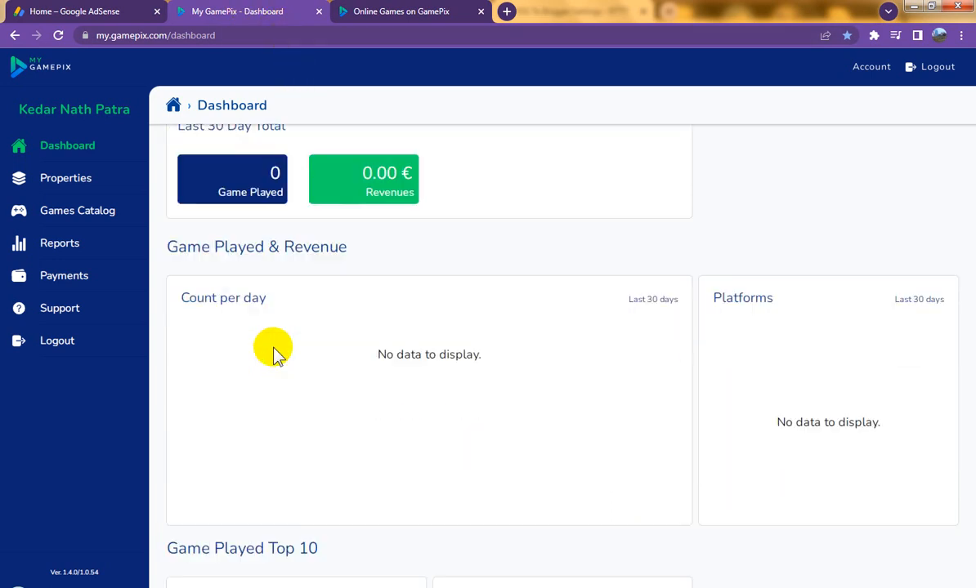
pyautogui.click(82, 187)
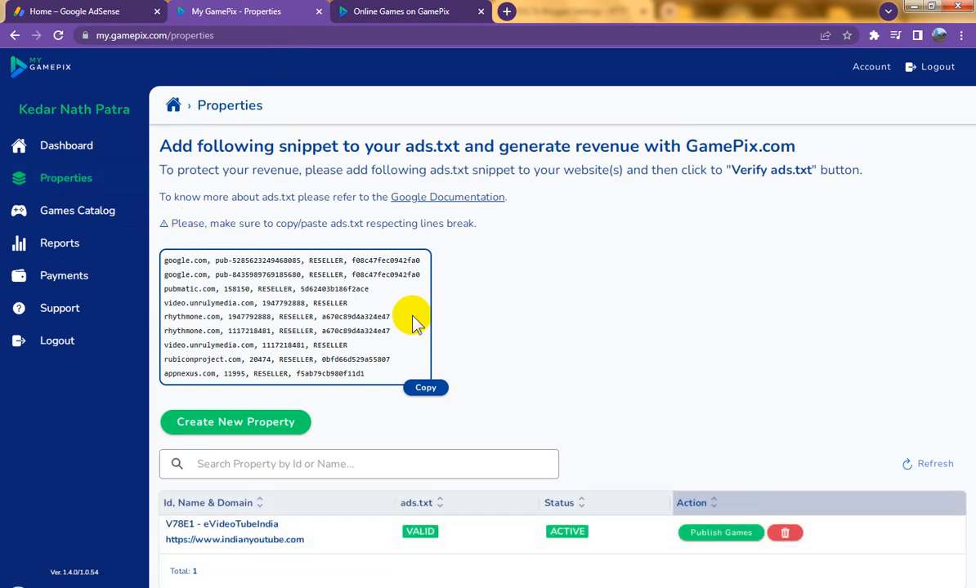
pyautogui.scroll(-1, 433, 352)
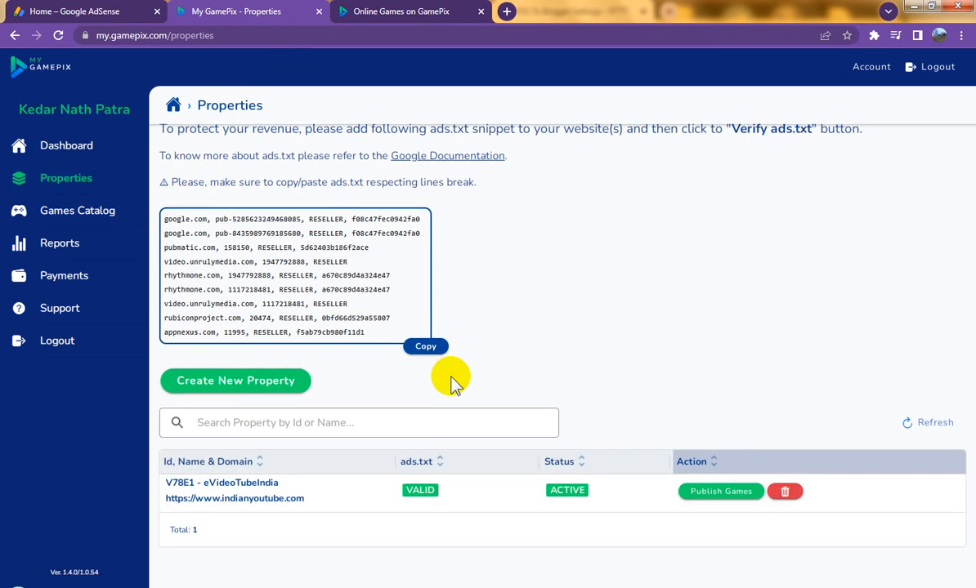
pyautogui.click(720, 492)
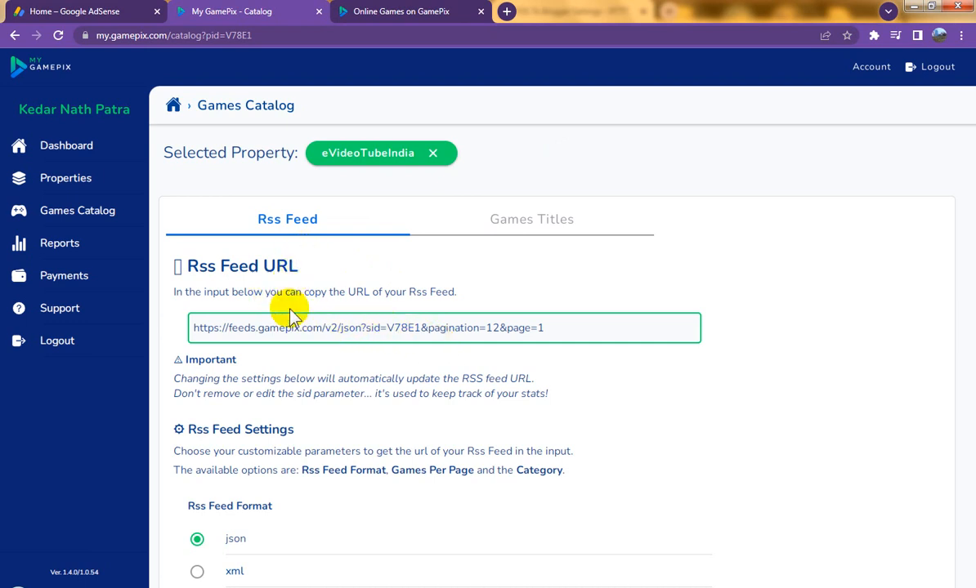
# Step: Copy the json RSS feed URL of the eVideoTubeIndia property from the games catalog
pyautogui.scroll(-2, 282, 327)
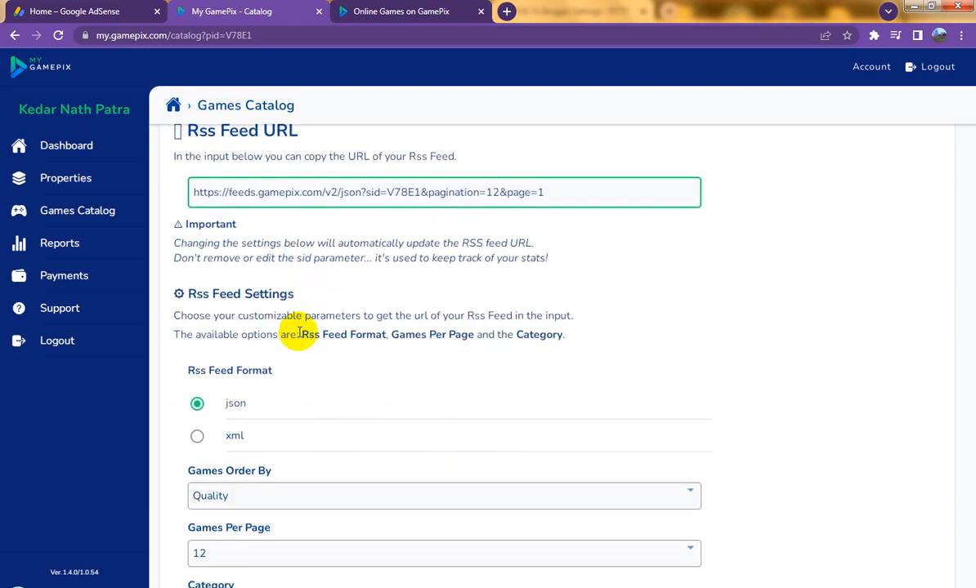
pyautogui.scroll(1, 300, 331)
pyautogui.click(343, 261)
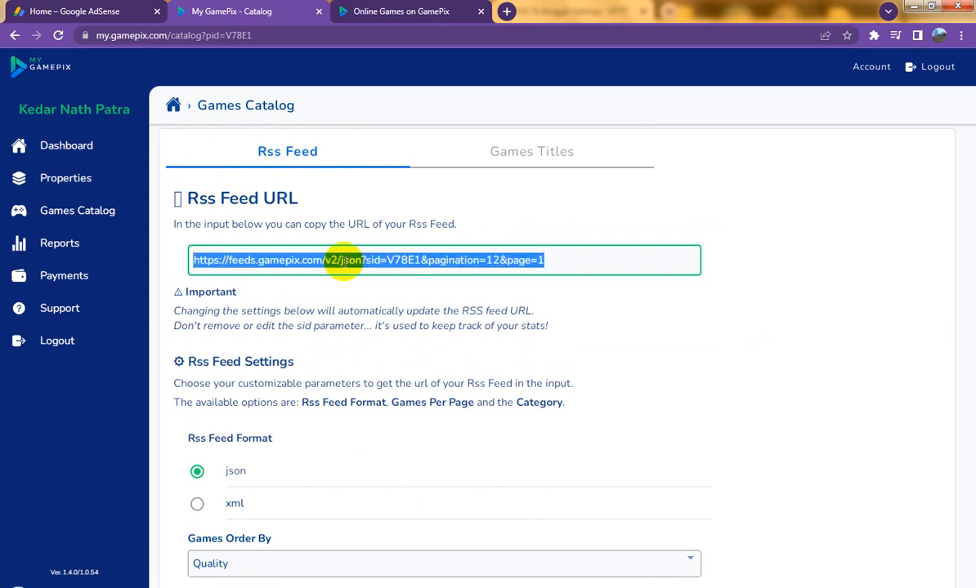
pyautogui.rightClick(344, 260)
pyautogui.click(373, 272)
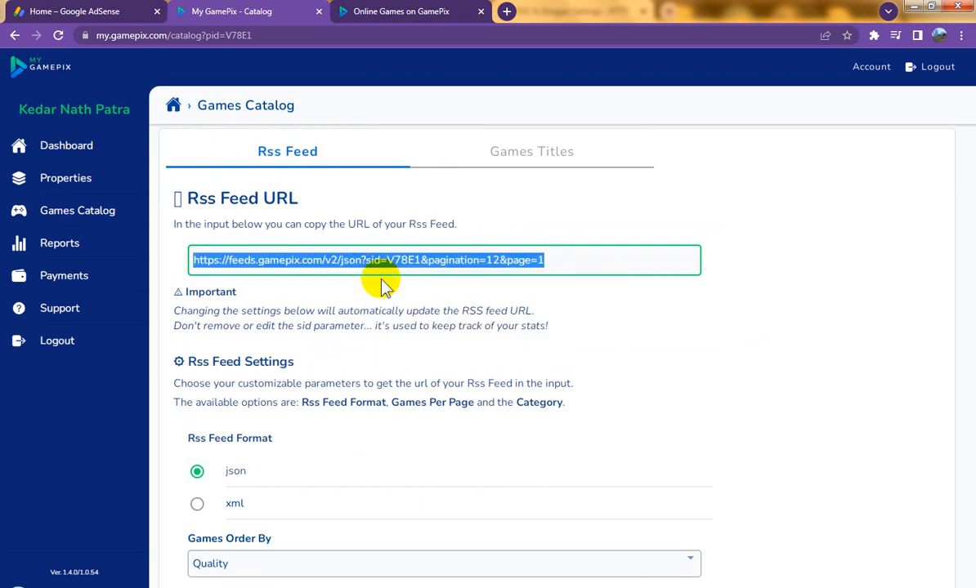
pyautogui.scroll(-10, 450, 380)
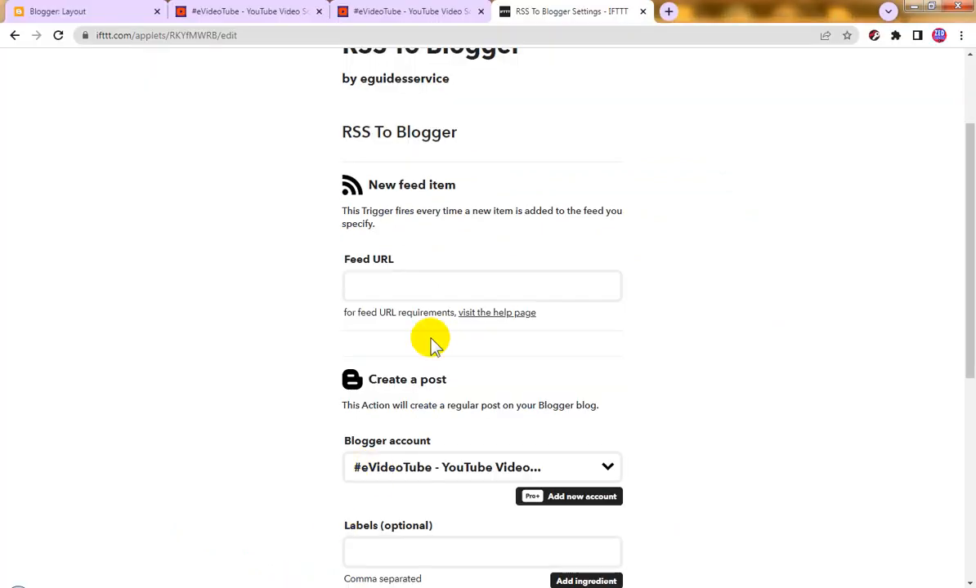
# Step: Switch to the IFTTT applet settings and paste the copied GamePix v2 json feed URL as the Feed URL
pyautogui.click(422, 283)
pyautogui.hotkey('ctrl', 'v')
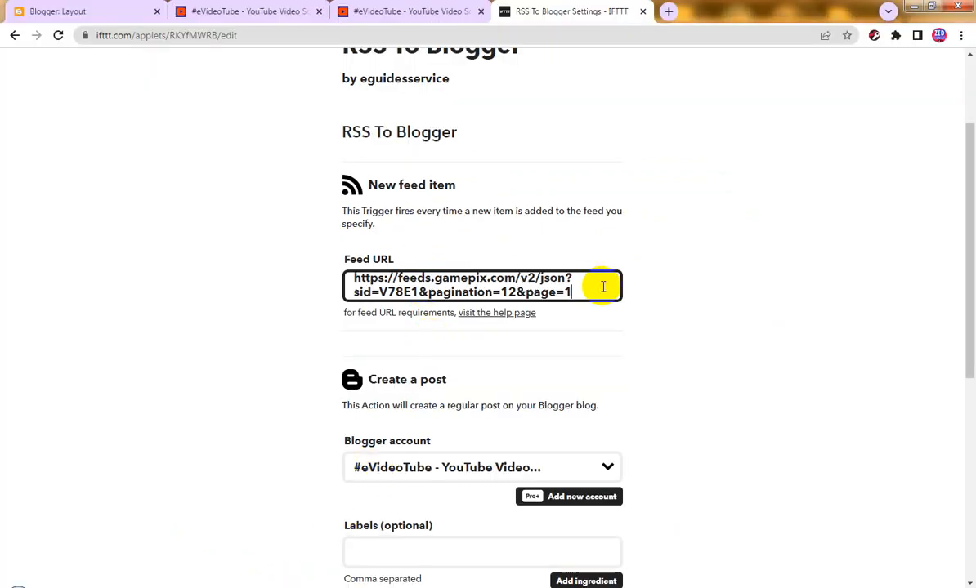
pyautogui.click(729, 278)
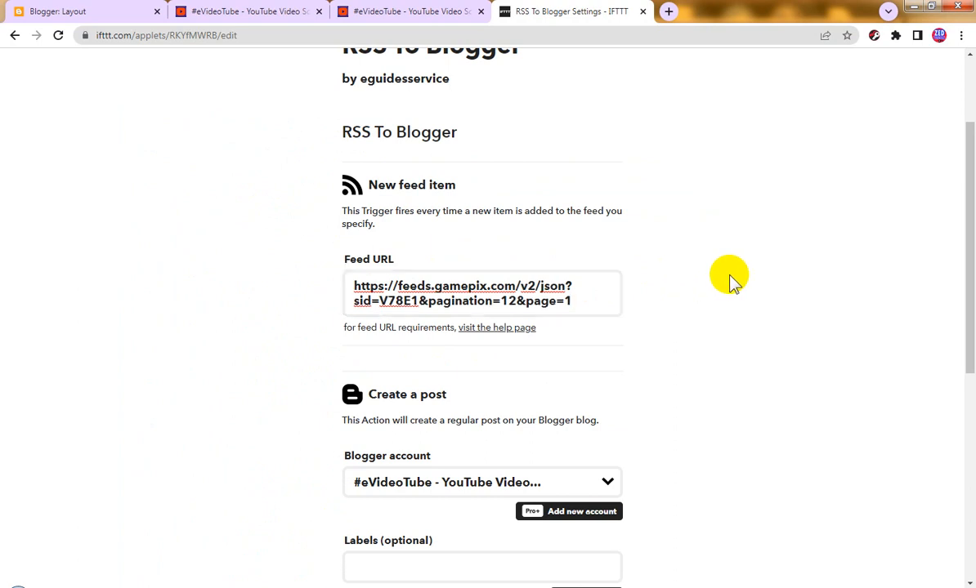
# Step: Copy the gamepix.com domain from the applet's Feed URL
pyautogui.scroll(-2, 726, 350)
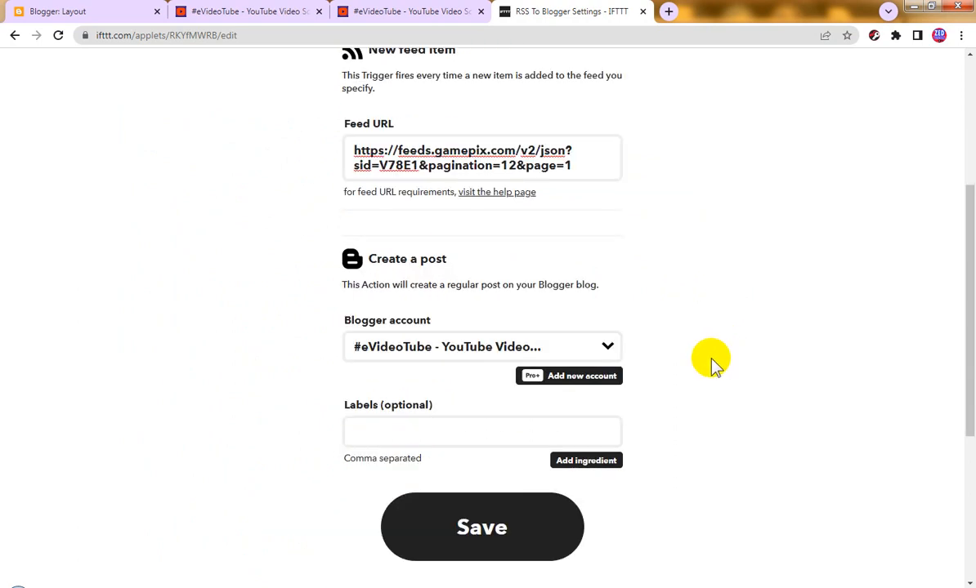
pyautogui.click(469, 427)
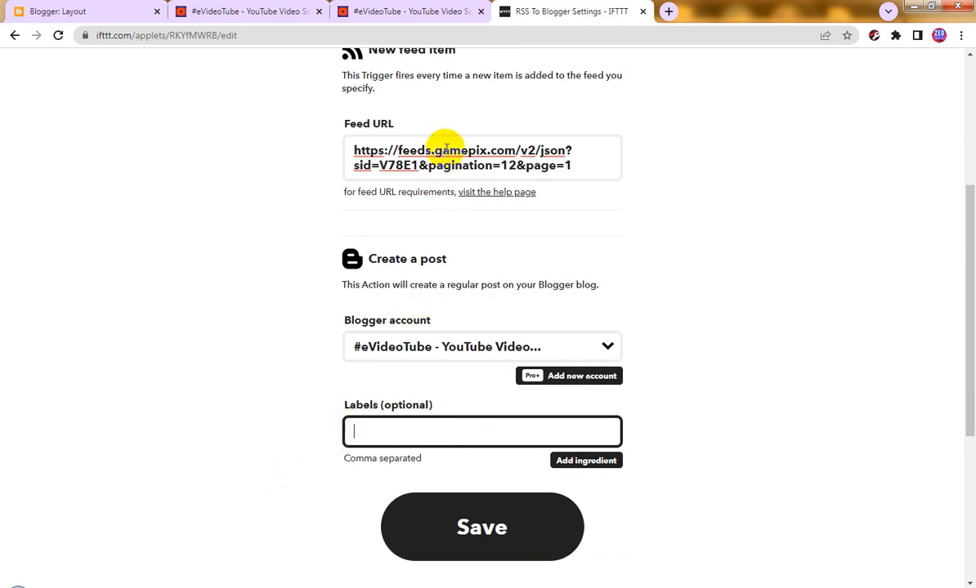
pyautogui.moveTo(437, 150); pyautogui.dragTo(501, 150)
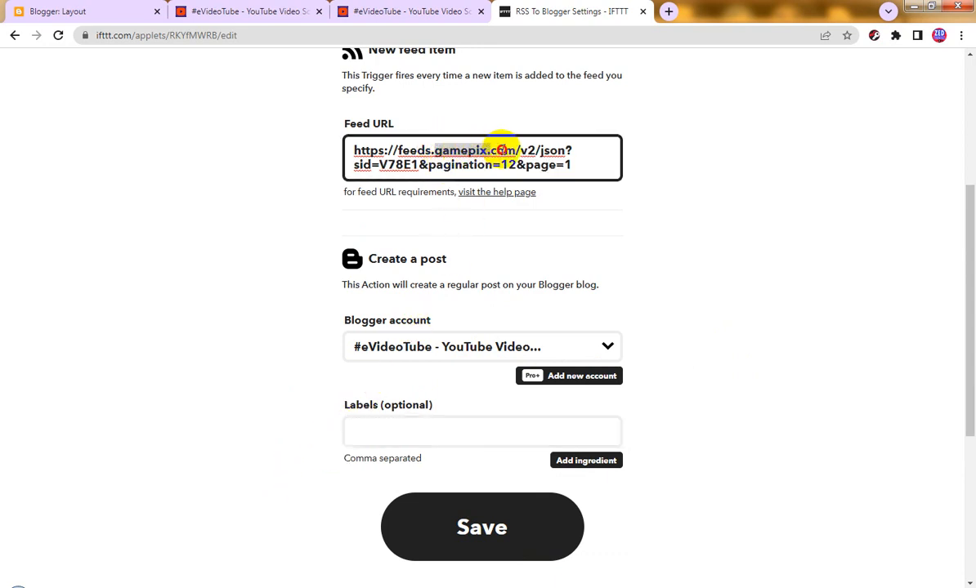
pyautogui.rightClick(499, 156)
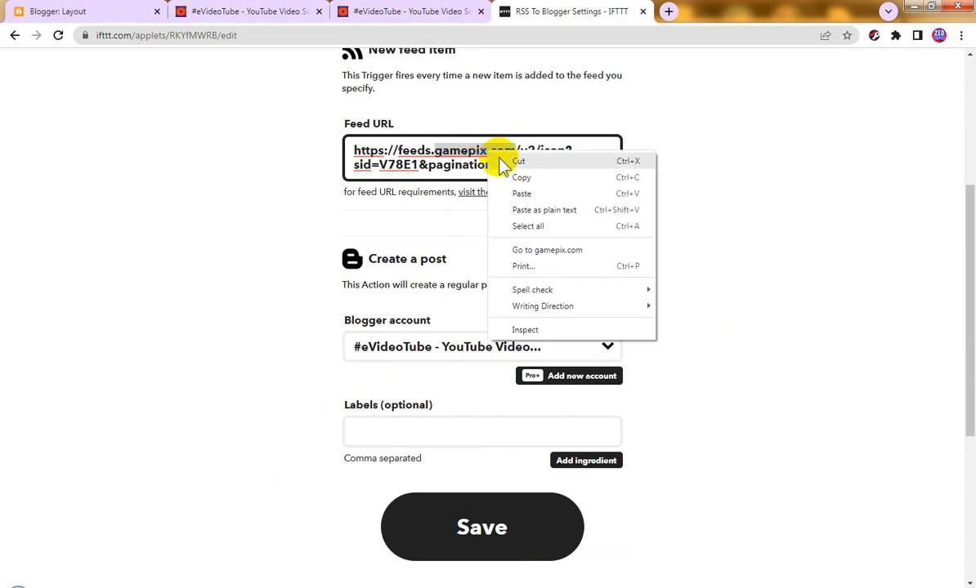
pyautogui.click(518, 174)
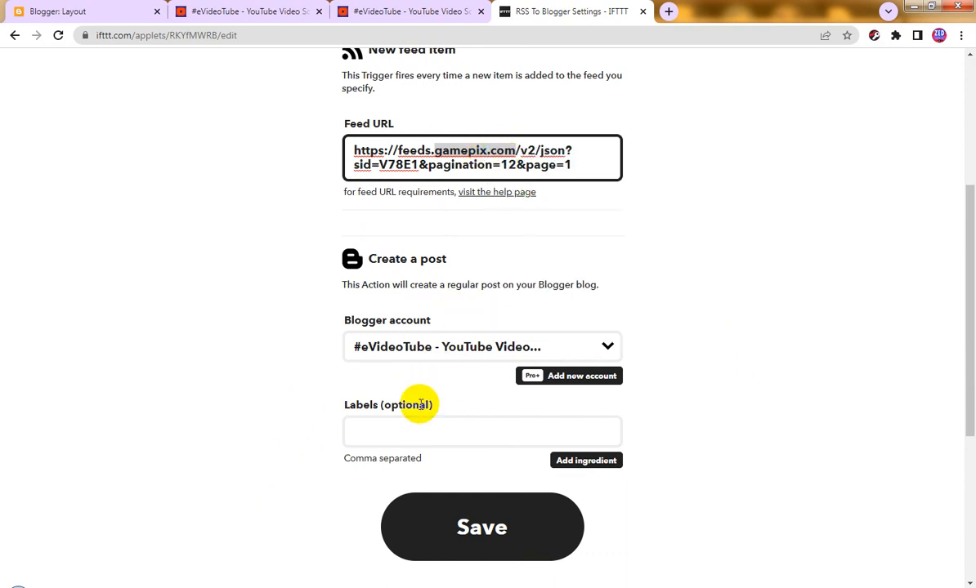
# Step: In Blogger, open the "#eVideoTube : play.gamepix.com {Flamit}" post and copy its label play.gamepix.com {#eVideoTube}
pyautogui.click(55, 10)
pyautogui.click(82, 265)
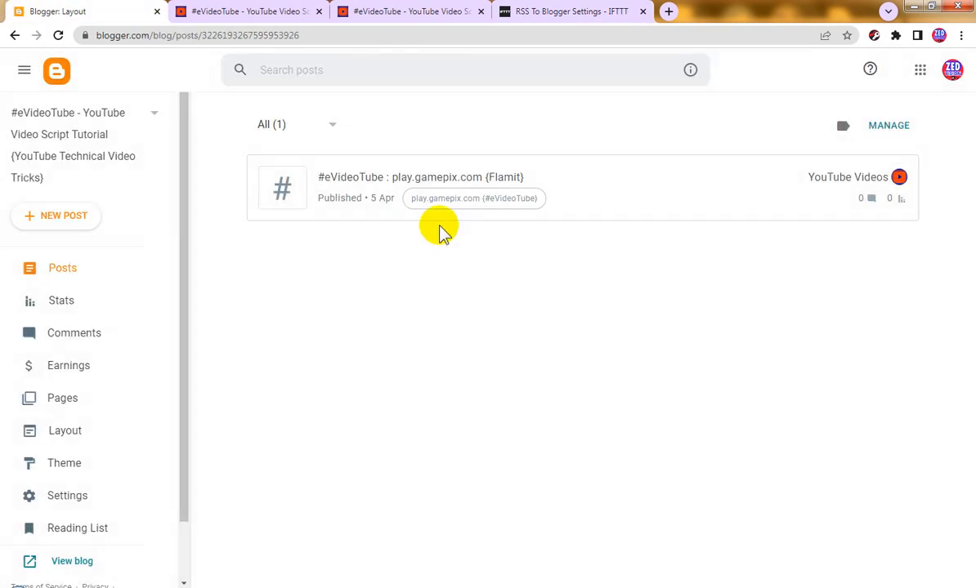
pyautogui.click(440, 179)
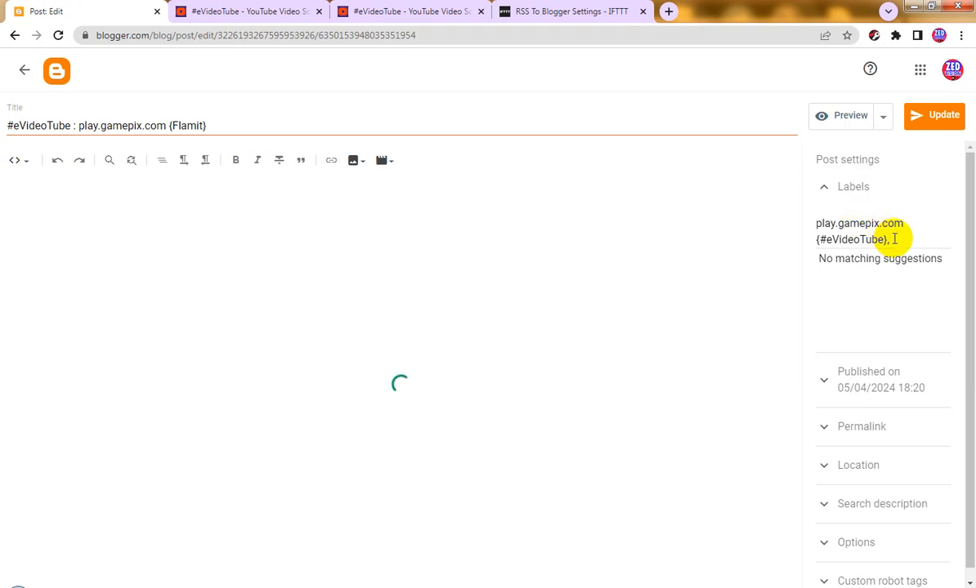
pyautogui.moveTo(888, 239); pyautogui.dragTo(808, 221)
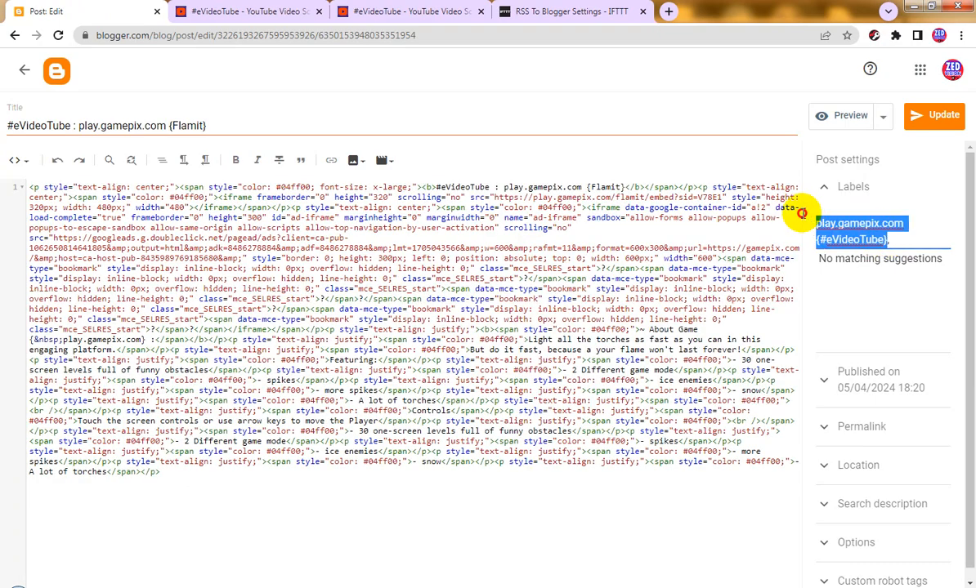
pyautogui.rightClick(818, 218)
pyautogui.click(739, 253)
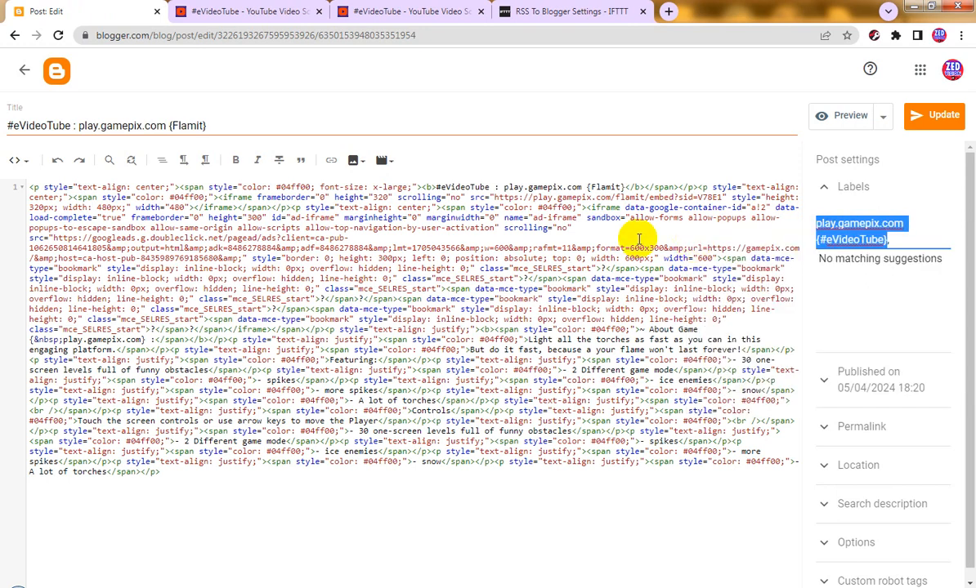
# Step: Back in the IFTTT applet settings, set Labels to play.gamepix.com {#eVideoTube} and try to save the applet
pyautogui.click(549, 10)
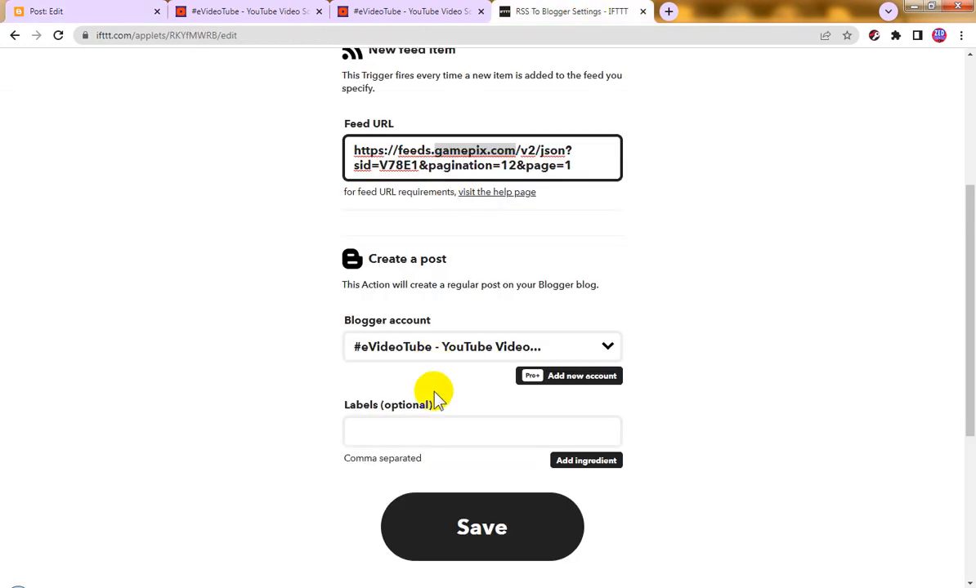
pyautogui.click(431, 430)
pyautogui.hotkey('ctrl', 'v')
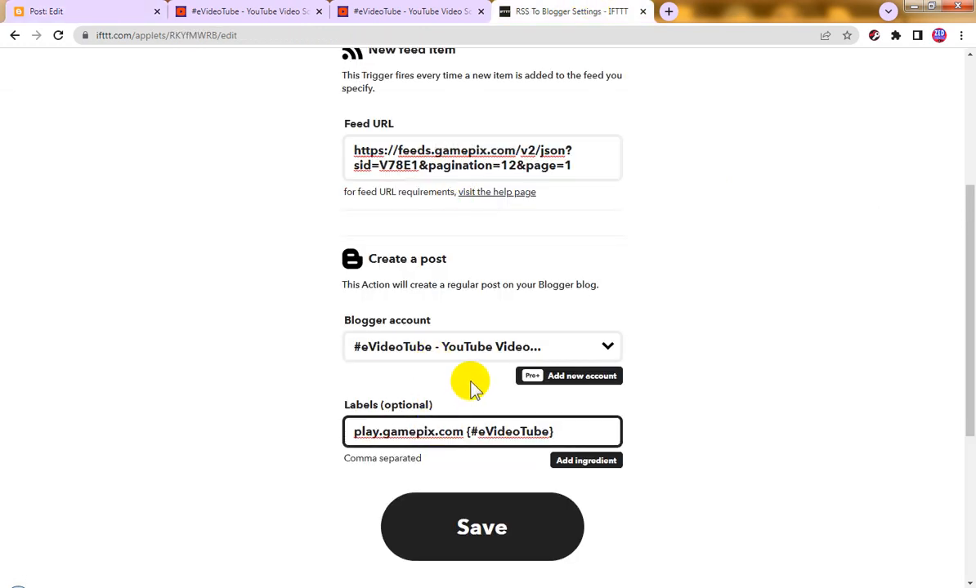
pyautogui.click(540, 500)
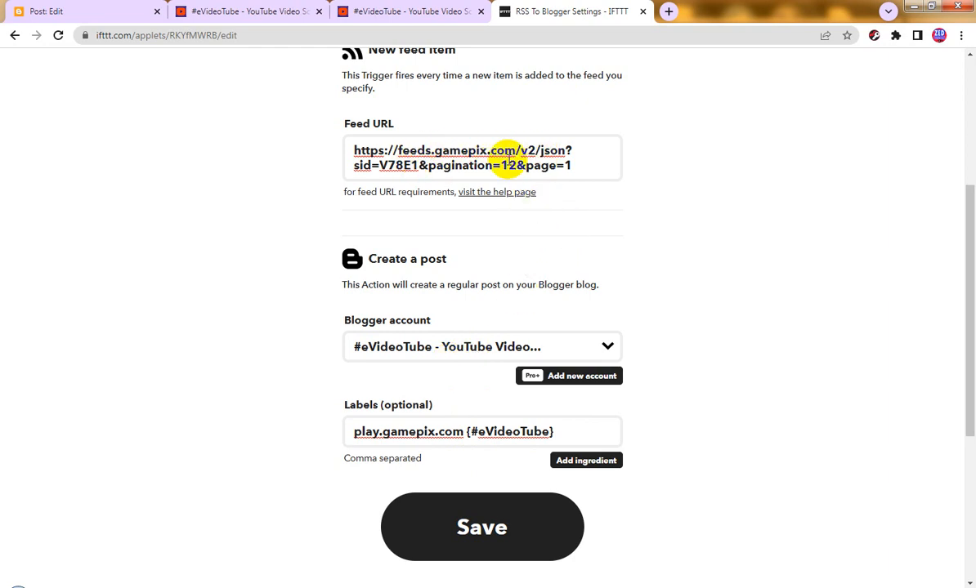
pyautogui.click(510, 529)
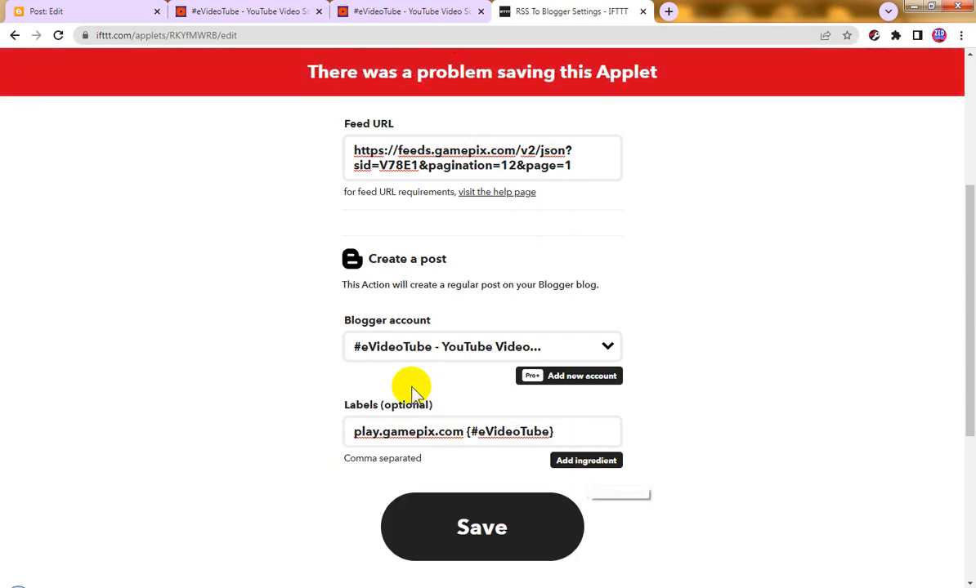
pyautogui.tripleClick(458, 151)
pyautogui.hotkey('ctrl', 'v')
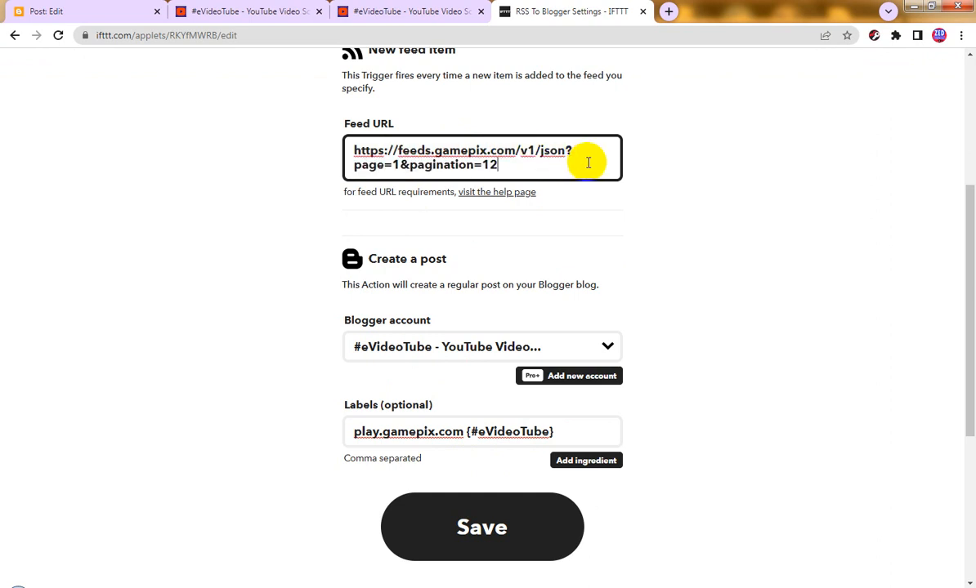
pyautogui.click(513, 527)
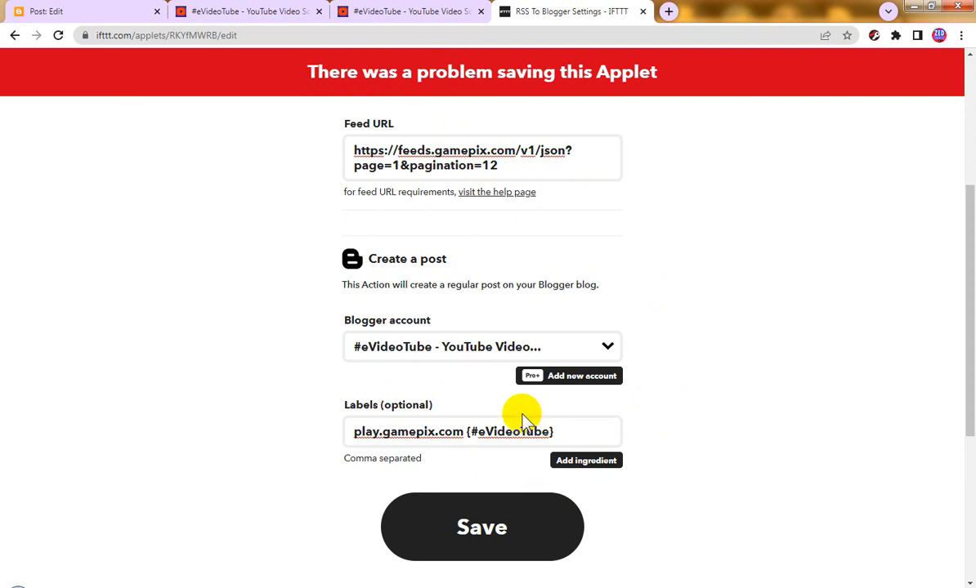
# Step: Reselect the "#eVideoTube - YouTube Video..." Blogger account and try to save the applet again
pyautogui.scroll(2, 523, 416)
pyautogui.scroll(-2, 604, 414)
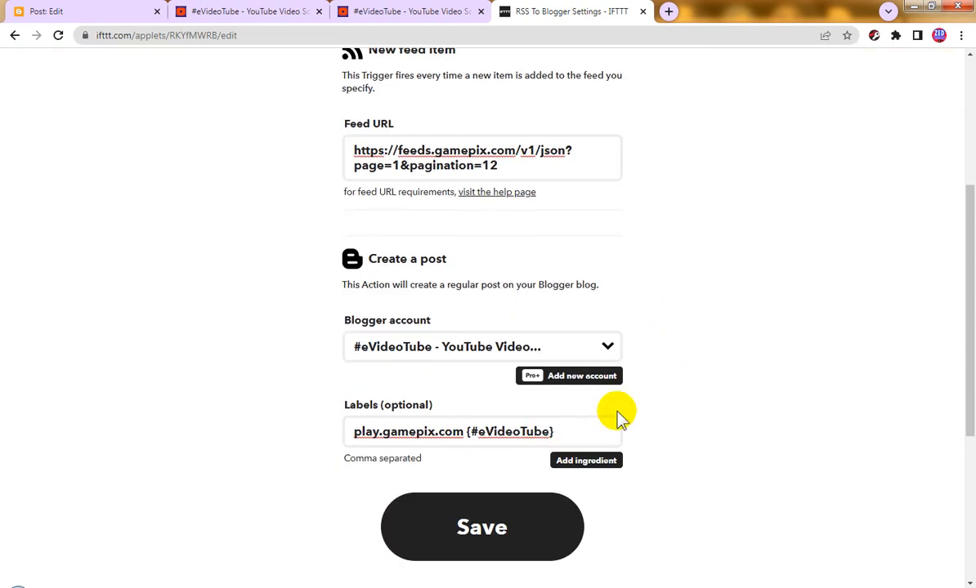
pyautogui.click(611, 353)
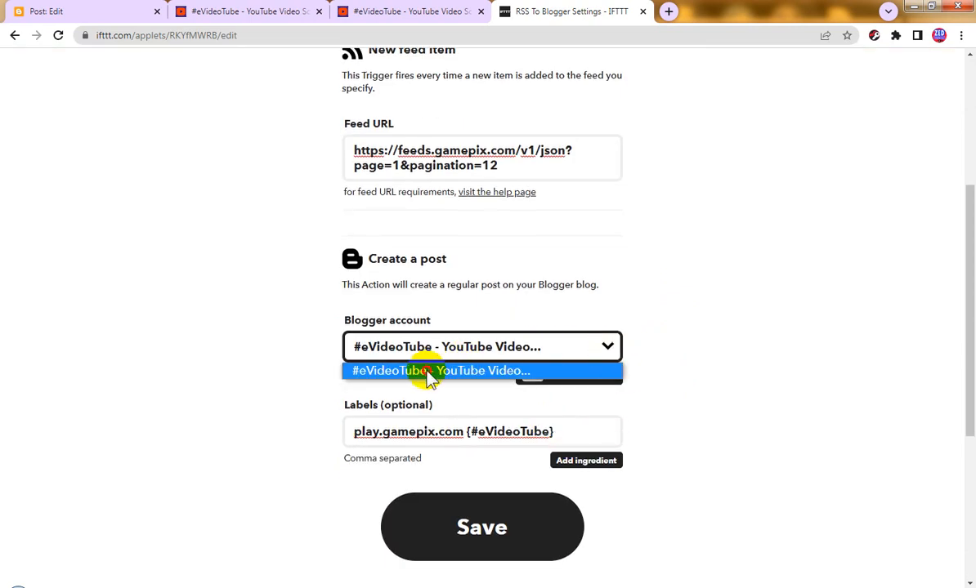
pyautogui.click(429, 373)
pyautogui.scroll(4, 457, 362)
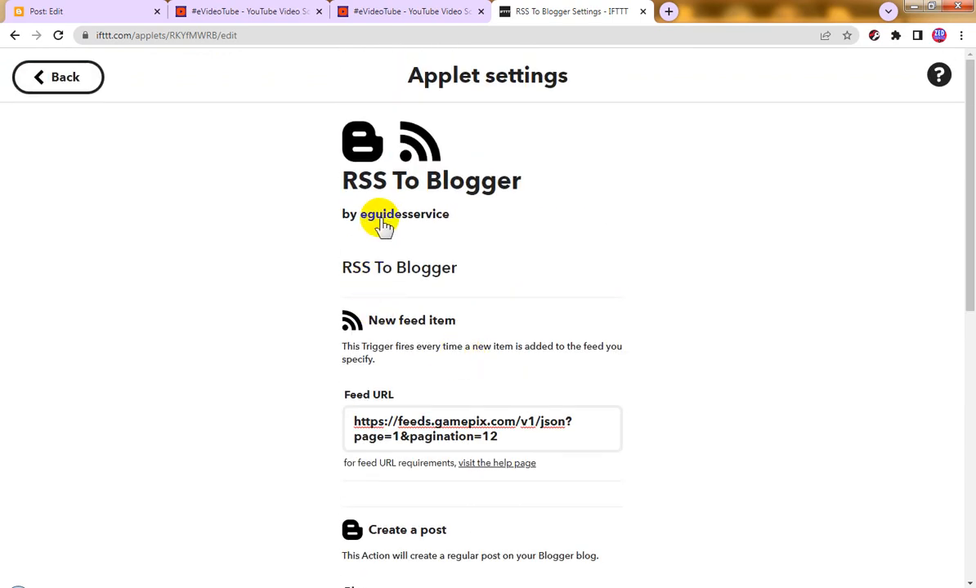
pyautogui.scroll(-5, 492, 451)
pyautogui.click(493, 455)
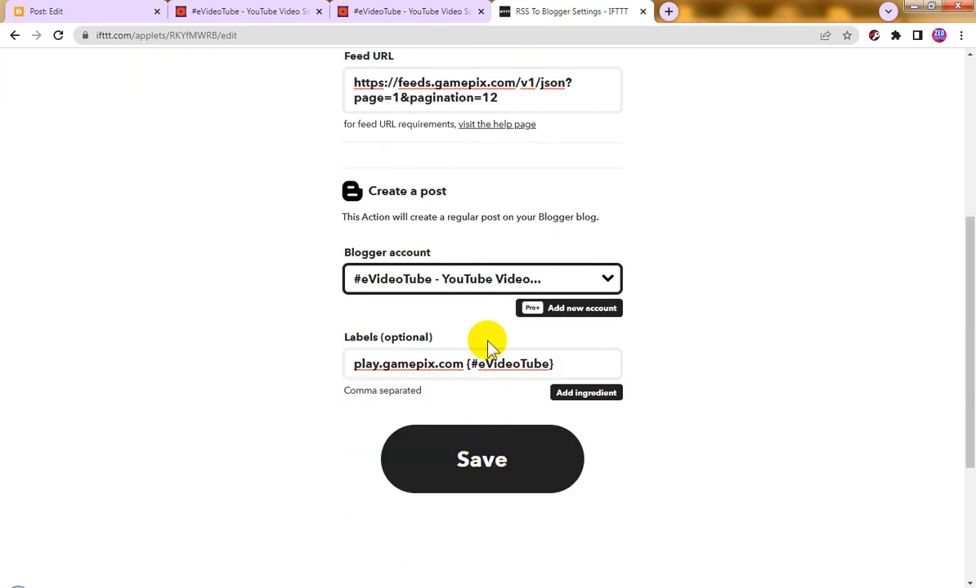
pyautogui.click(599, 321)
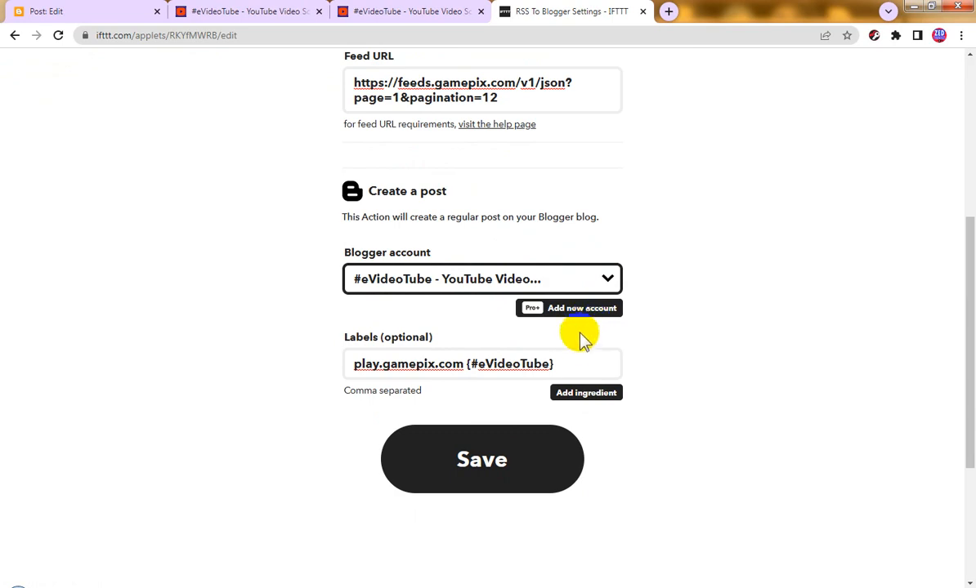
# Step: Try to save the RSS To Blogger applet once more, and leave its settings page
pyautogui.click(510, 462)
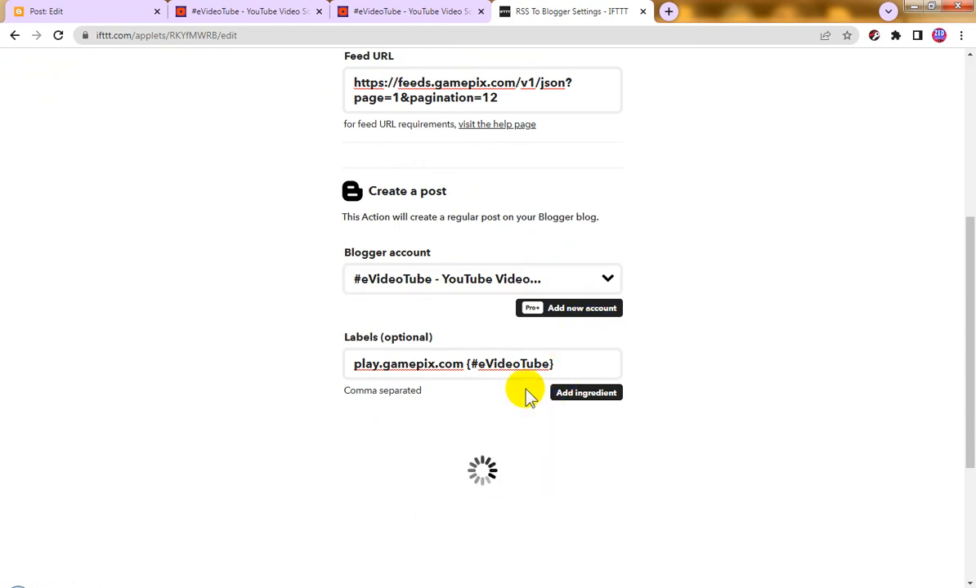
pyautogui.scroll(3, 523, 394)
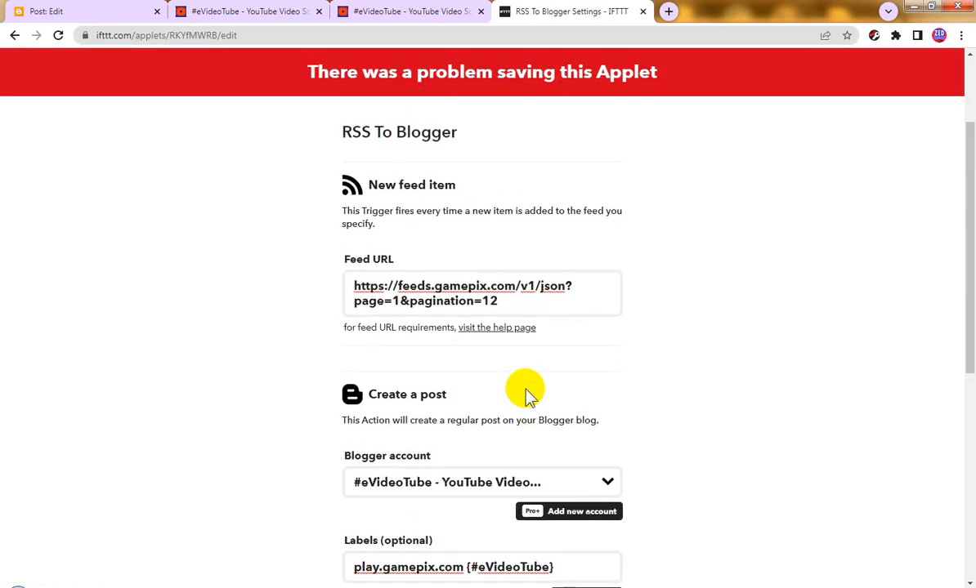
pyautogui.scroll(-3, 523, 394)
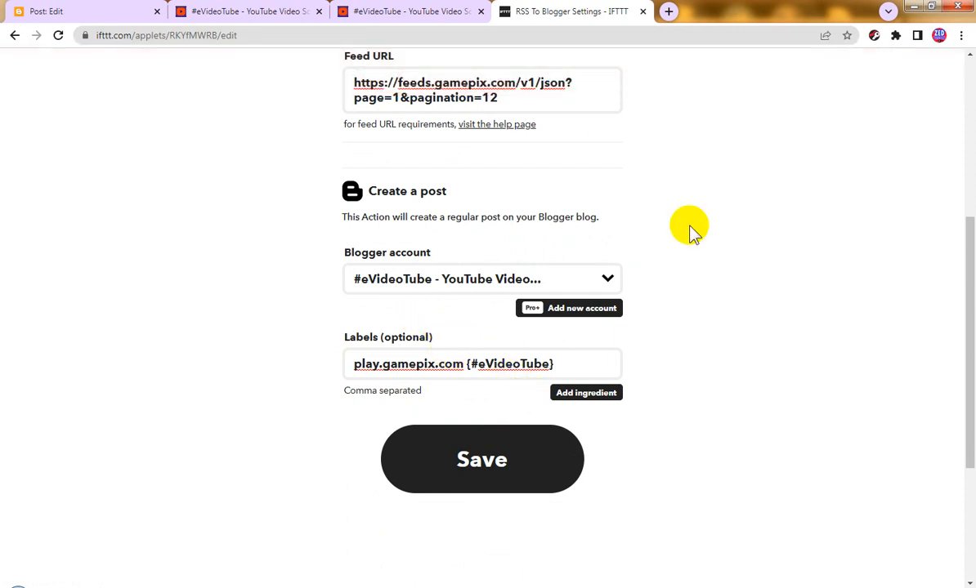
pyautogui.scroll(4, 690, 231)
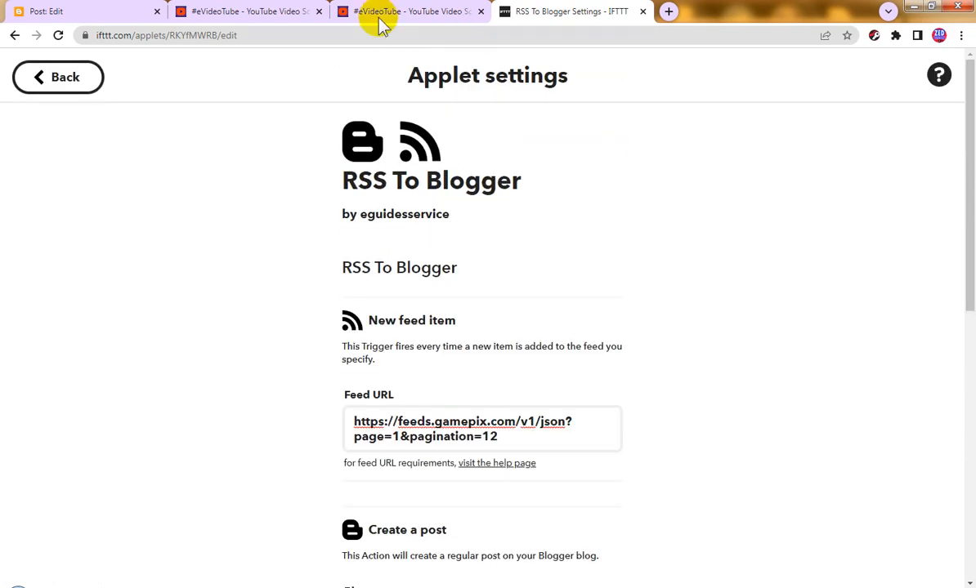
pyautogui.click(59, 81)
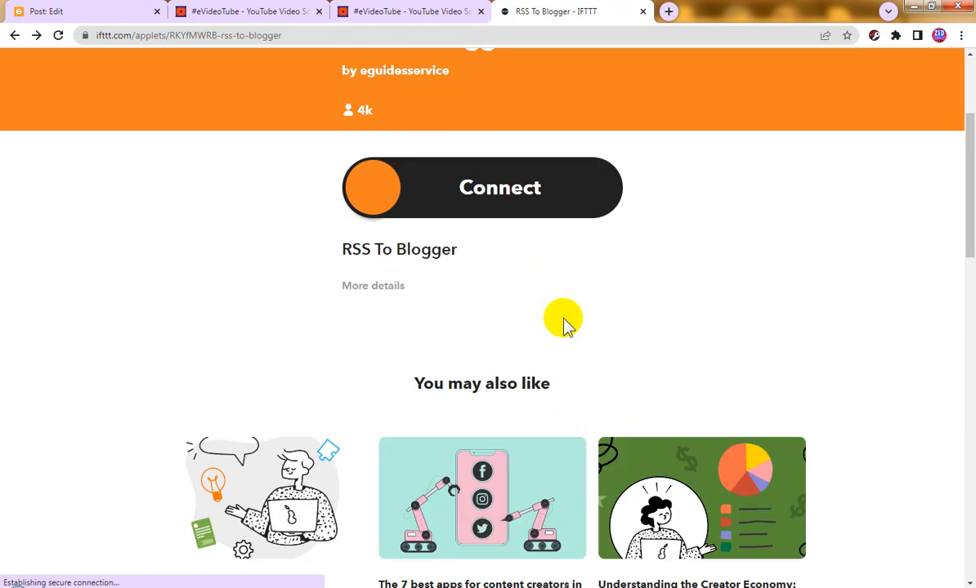
pyautogui.scroll(4, 567, 323)
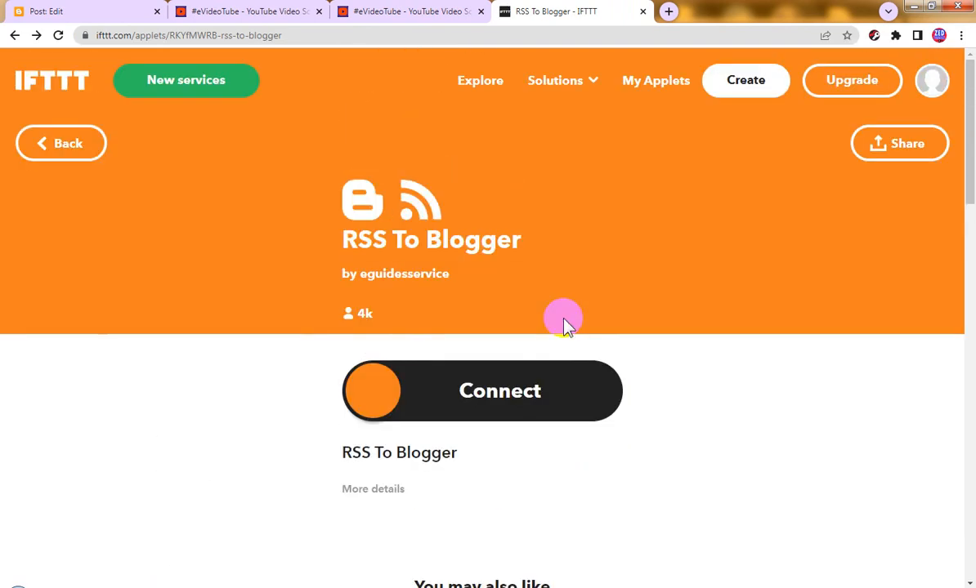
# Step: Start creating a new applet and choose the RSS Feed service's "New feed item" trigger for If This
pyautogui.click(738, 100)
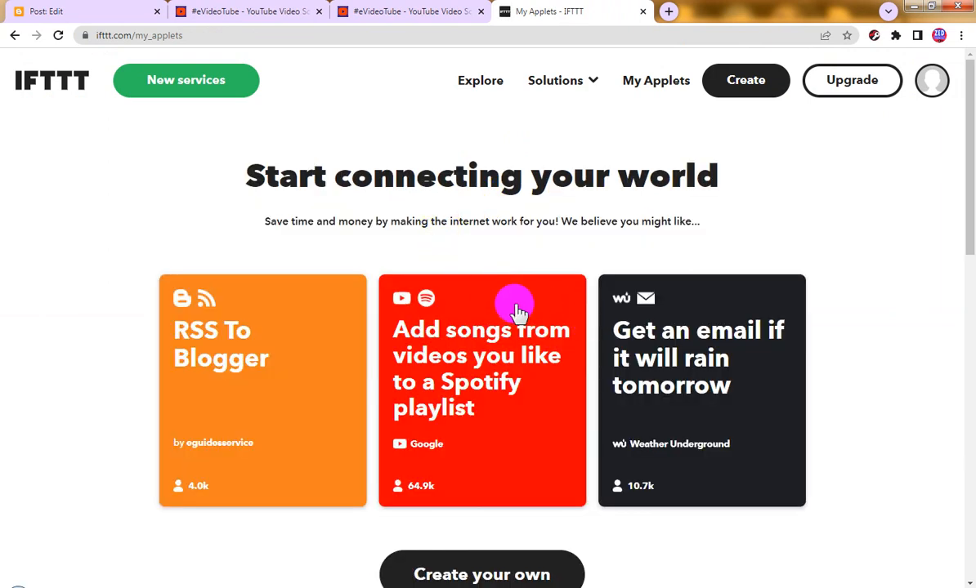
pyautogui.click(730, 90)
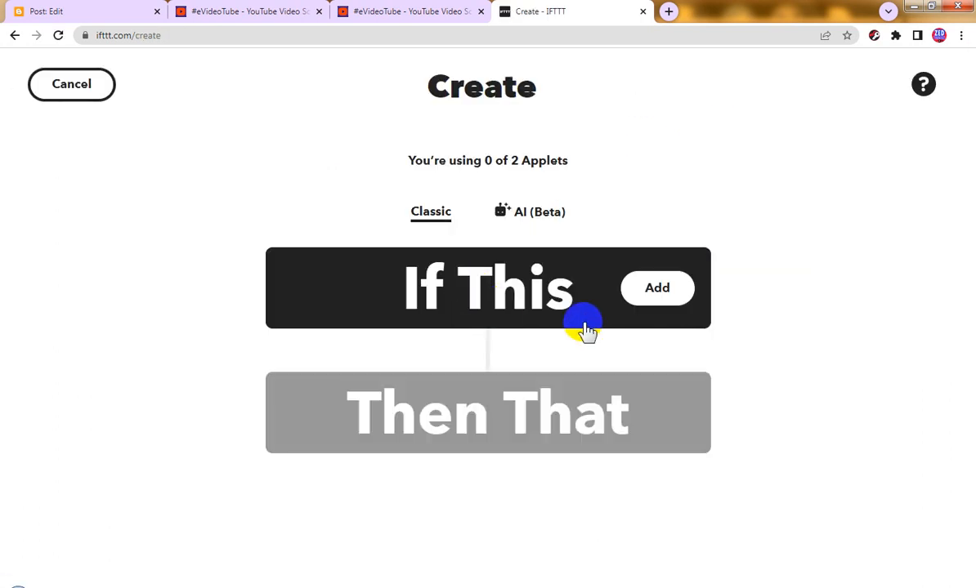
pyautogui.click(646, 289)
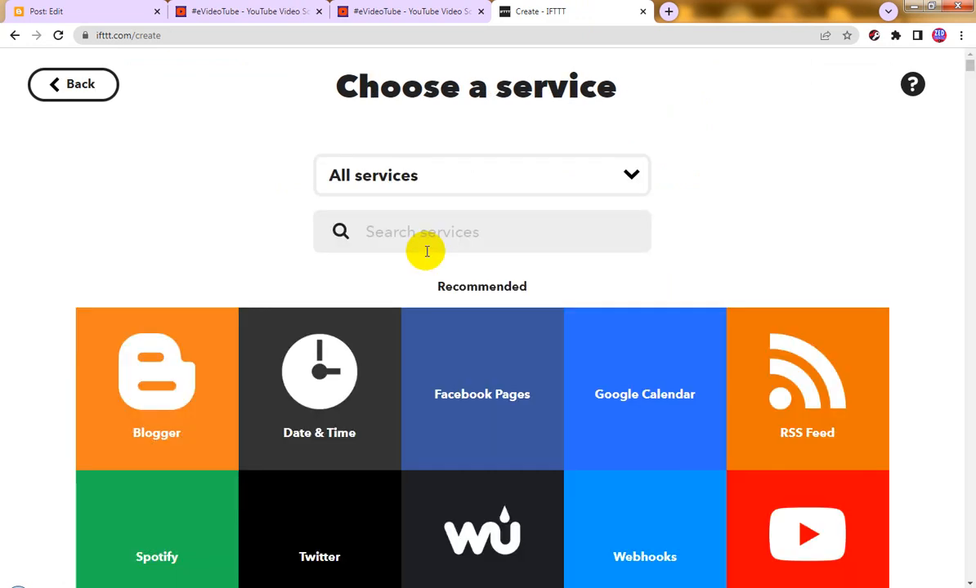
pyautogui.click(453, 231)
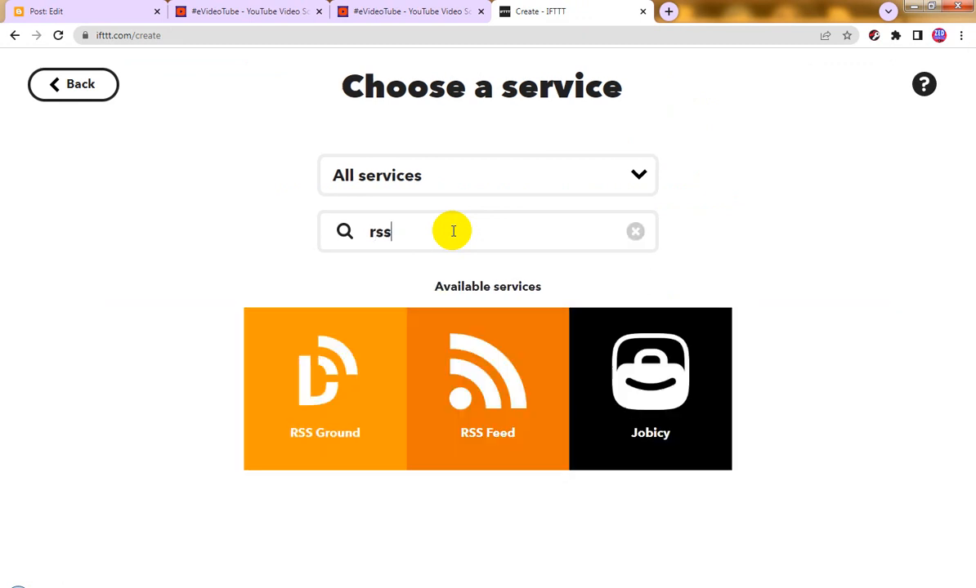
pyautogui.click(485, 394)
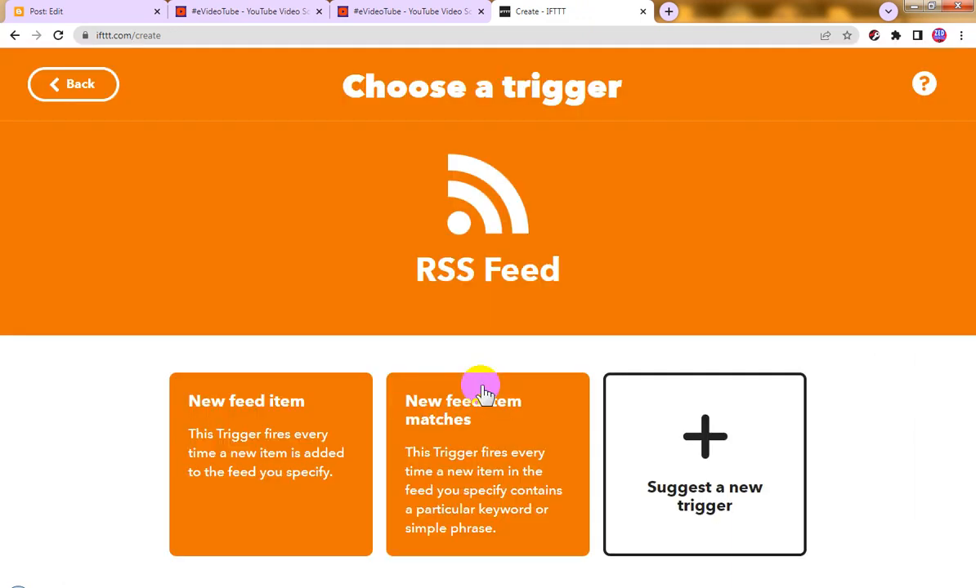
pyautogui.click(316, 437)
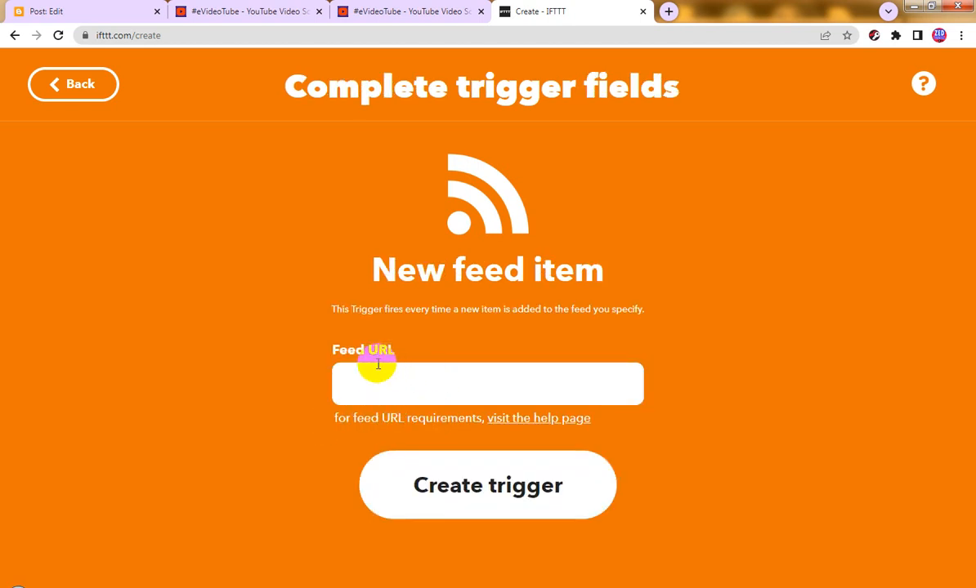
pyautogui.click(243, 578)
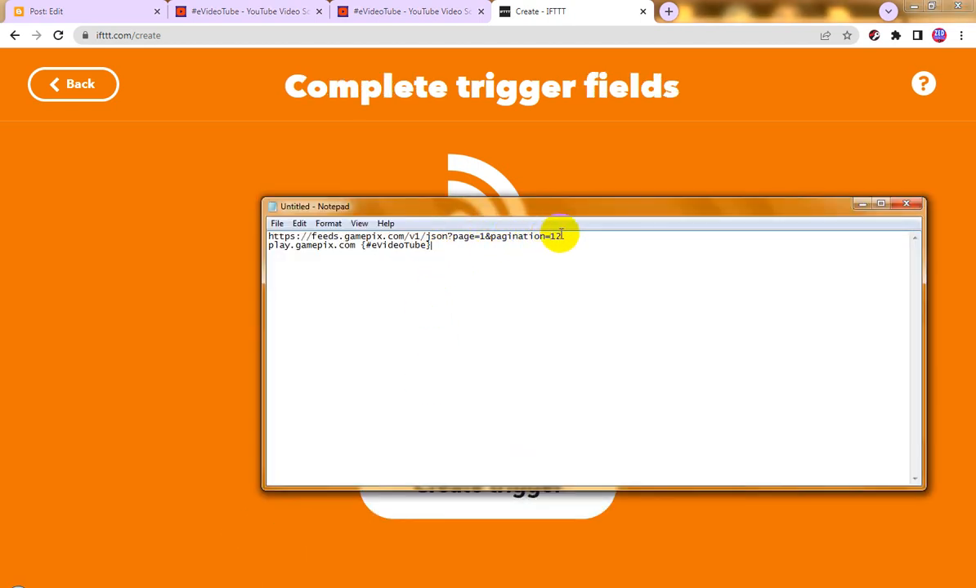
pyautogui.moveTo(561, 237); pyautogui.dragTo(245, 223)
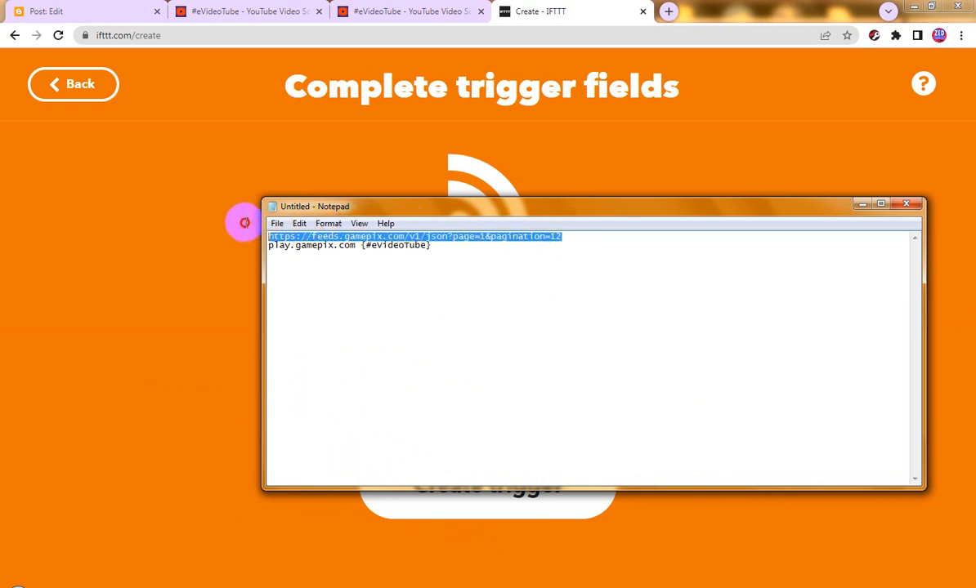
pyautogui.rightClick(325, 239)
pyautogui.click(359, 284)
pyautogui.click(257, 189)
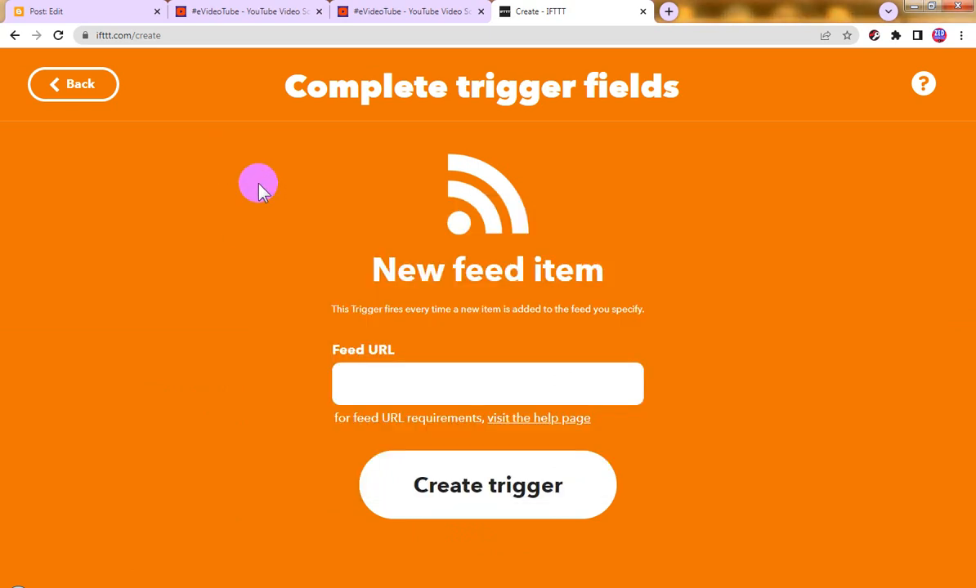
pyautogui.click(392, 374)
pyautogui.hotkey('ctrl', 'v')
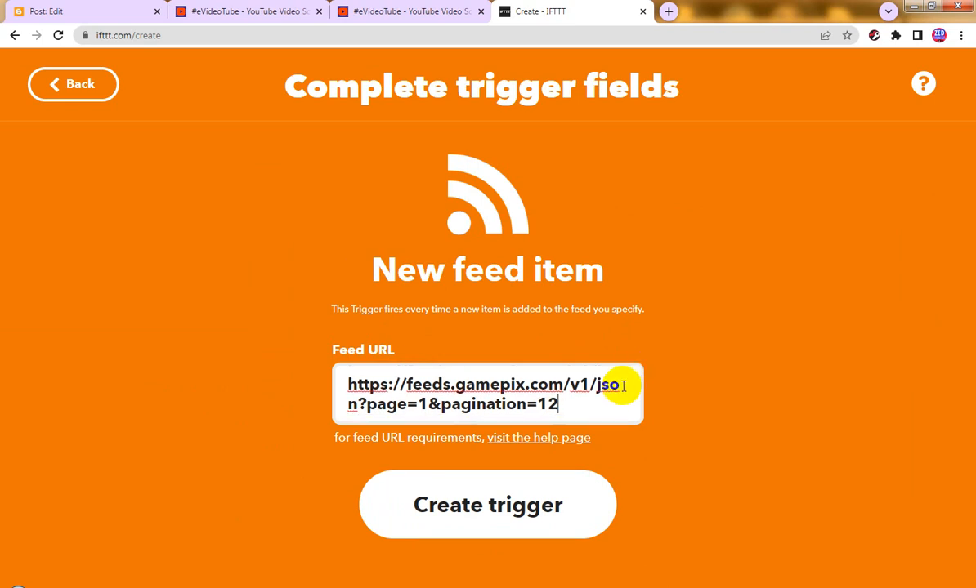
pyautogui.click(494, 513)
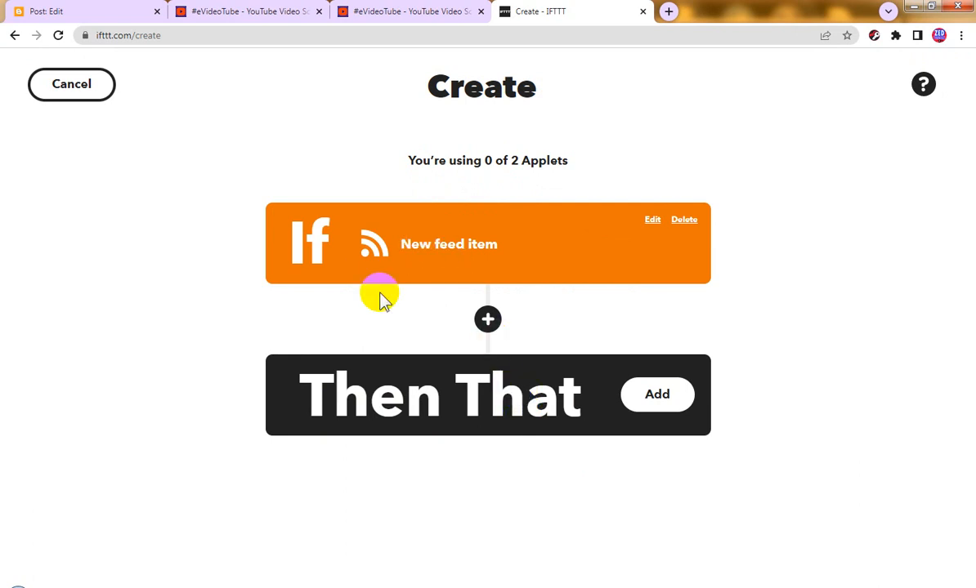
# Step: For Then That, search the services for blogger and choose Blogger's "Create a post" action
pyautogui.click(650, 400)
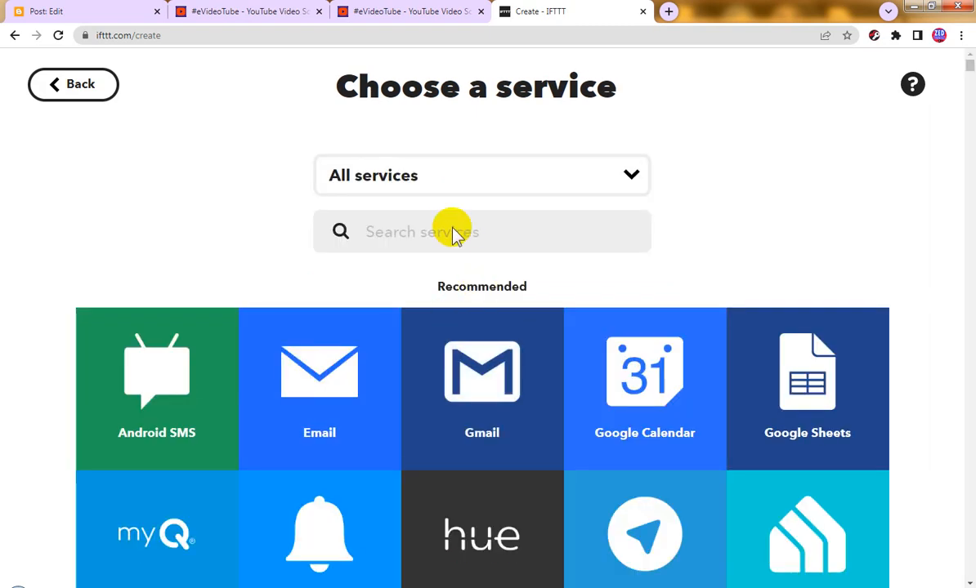
pyautogui.click(447, 224)
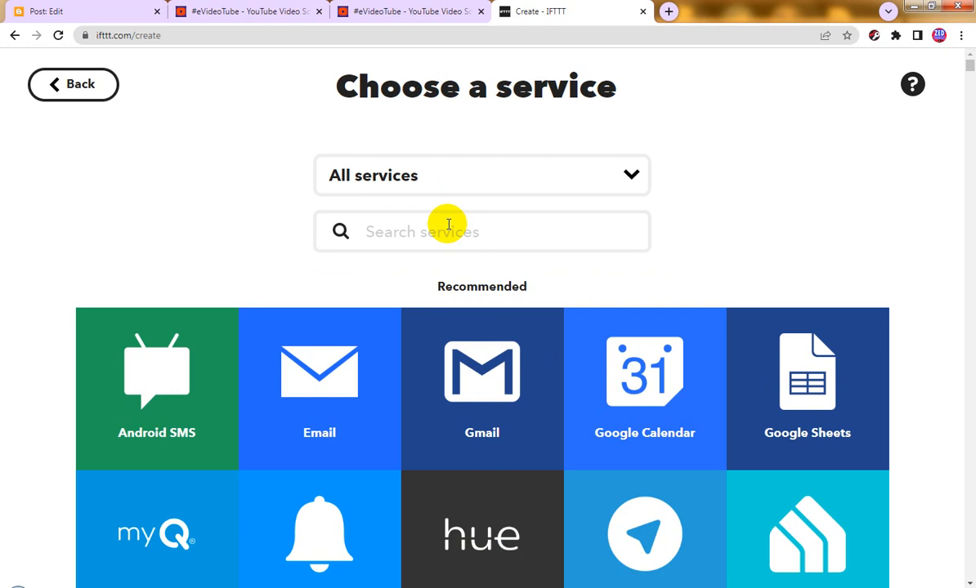
pyautogui.write('blogger')
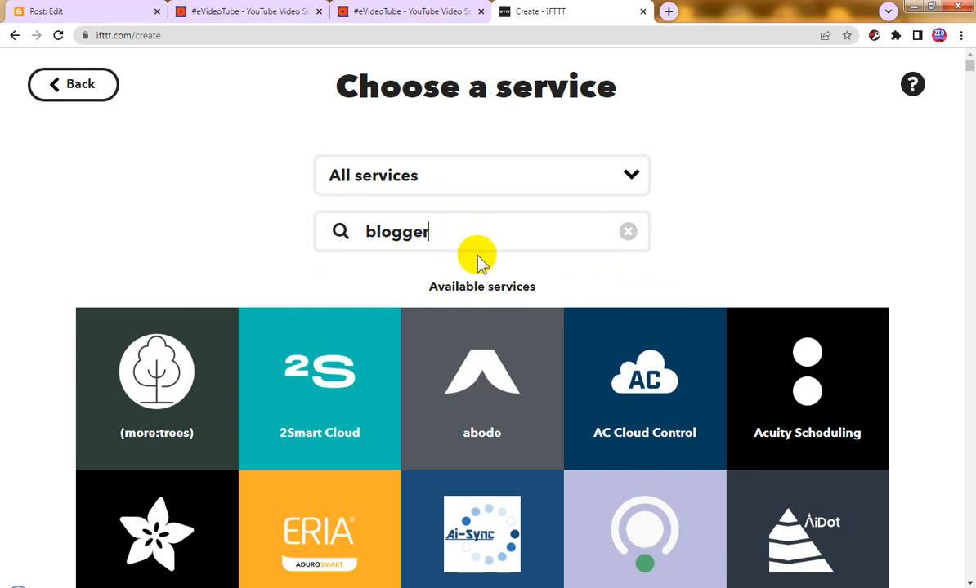
pyautogui.scroll(-2, 478, 256)
pyautogui.scroll(2, 479, 257)
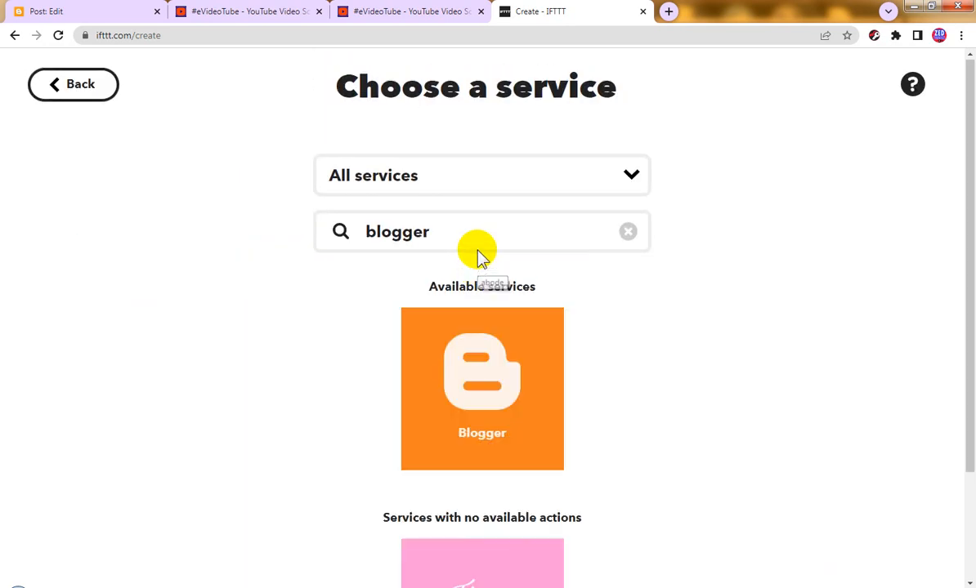
pyautogui.click(492, 368)
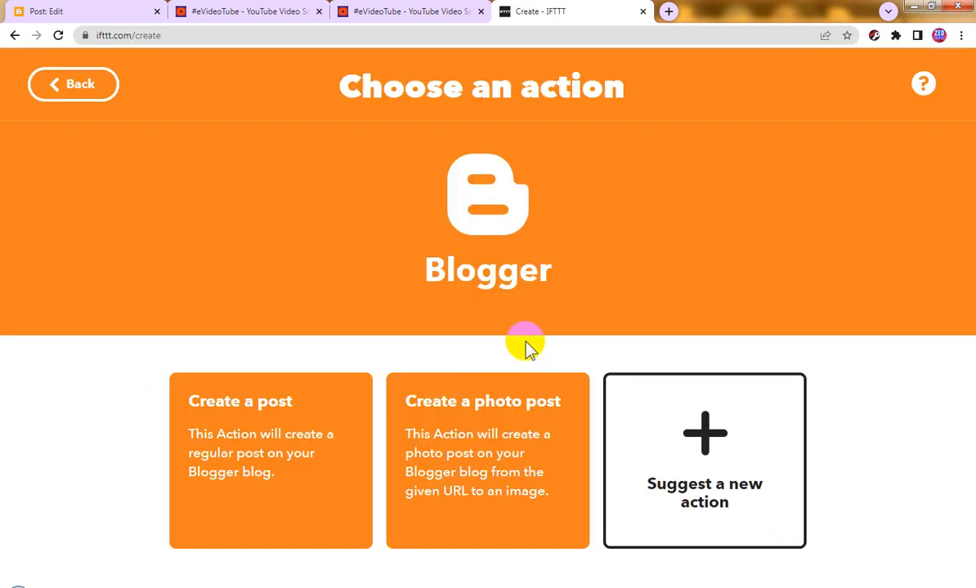
pyautogui.click(277, 419)
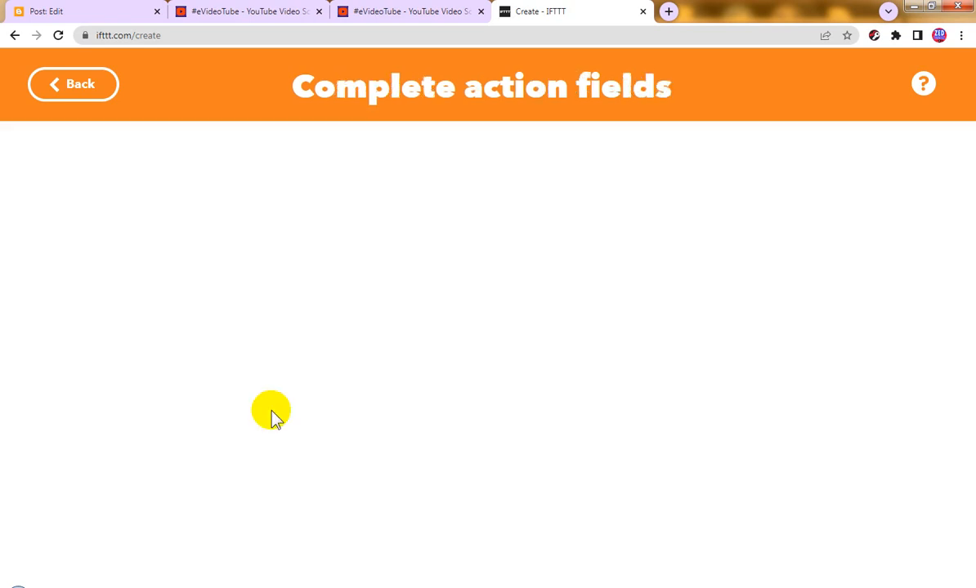
# Step: Remove the "via IFTTT" link line from the end of the post's Body
pyautogui.scroll(-2, 605, 413)
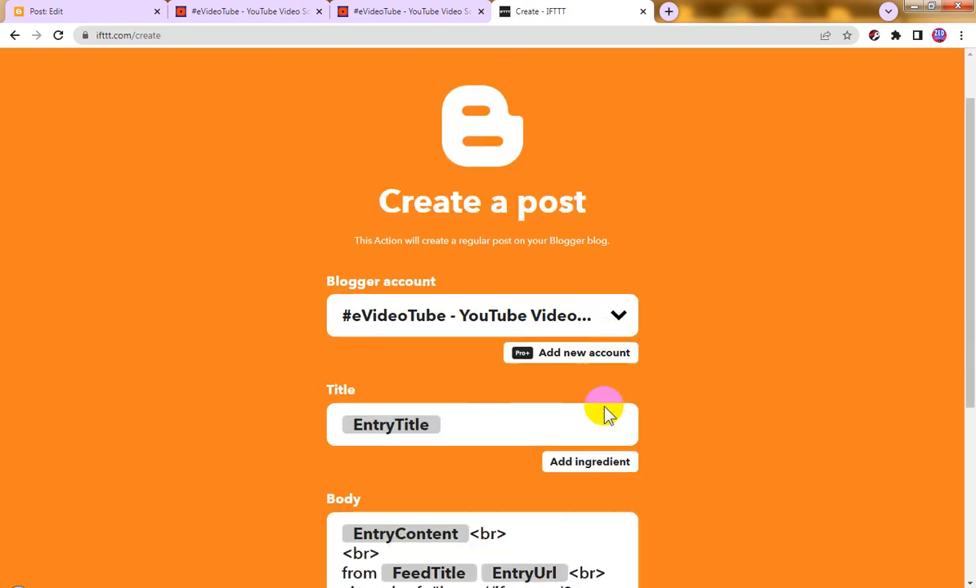
pyautogui.scroll(-1, 614, 411)
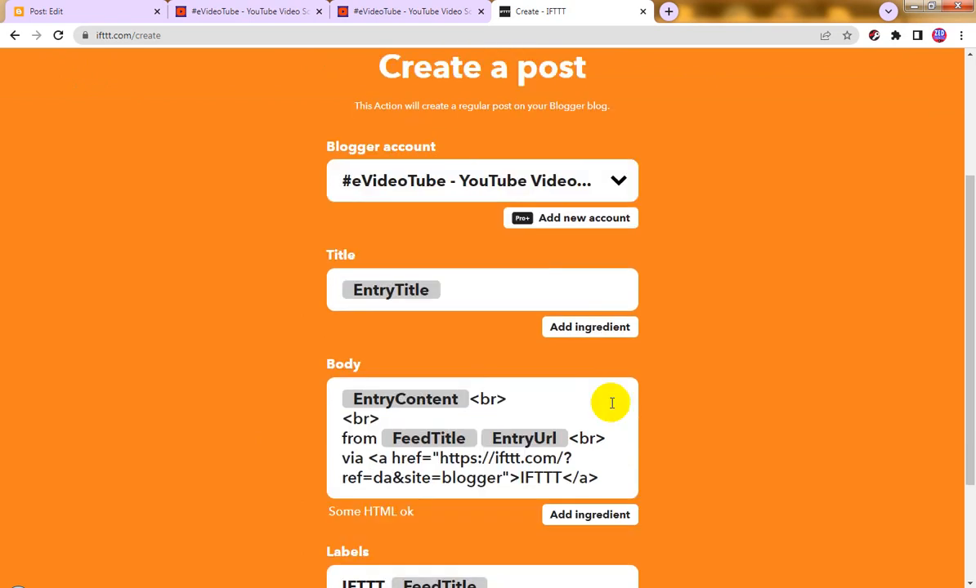
pyautogui.moveTo(344, 459); pyautogui.dragTo(632, 492)
pyautogui.press('BackSpace')
pyautogui.press('BackSpace')
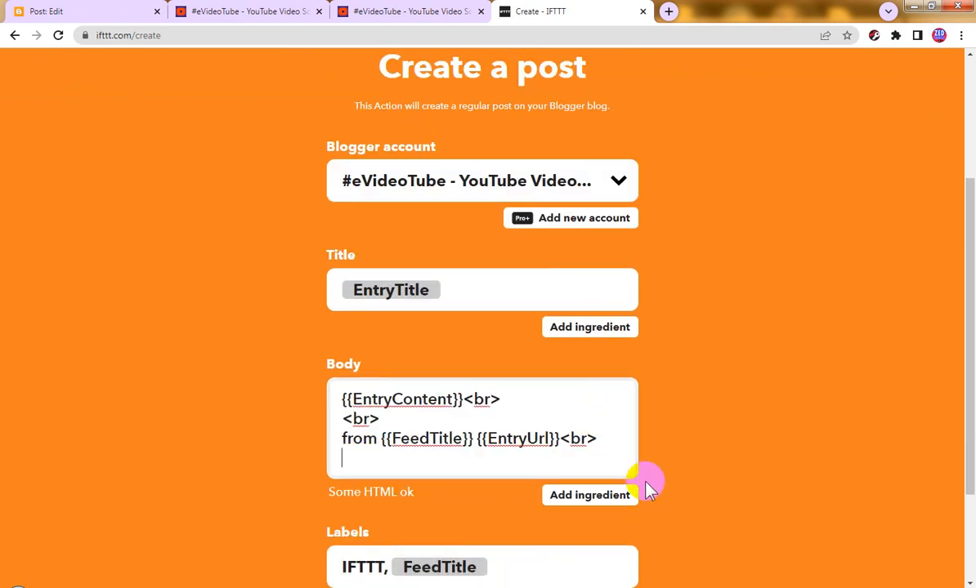
# Step: Remove "IFTTT," from the Labels, keeping only the FeedTitle ingredient, and create the action
pyautogui.scroll(-2, 682, 466)
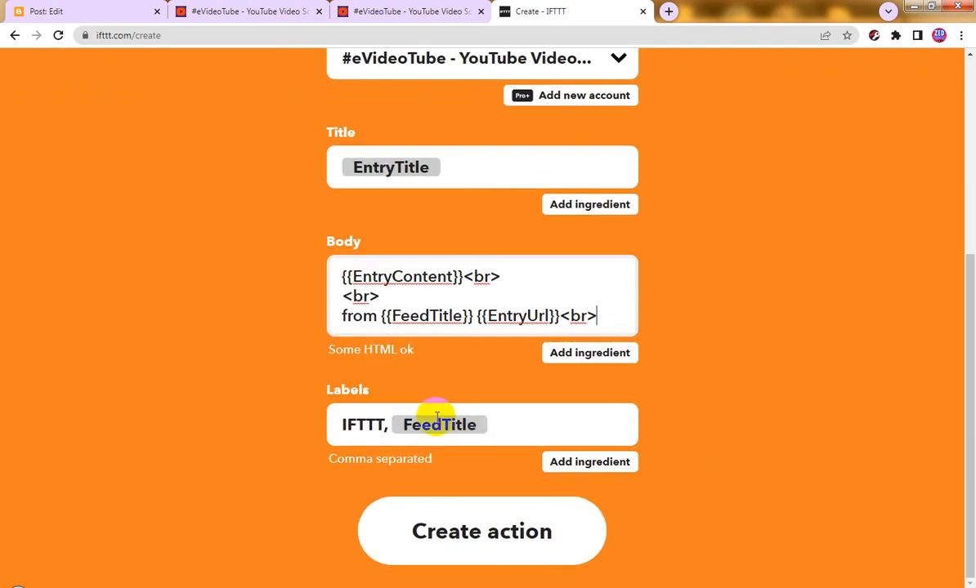
pyautogui.click(383, 425)
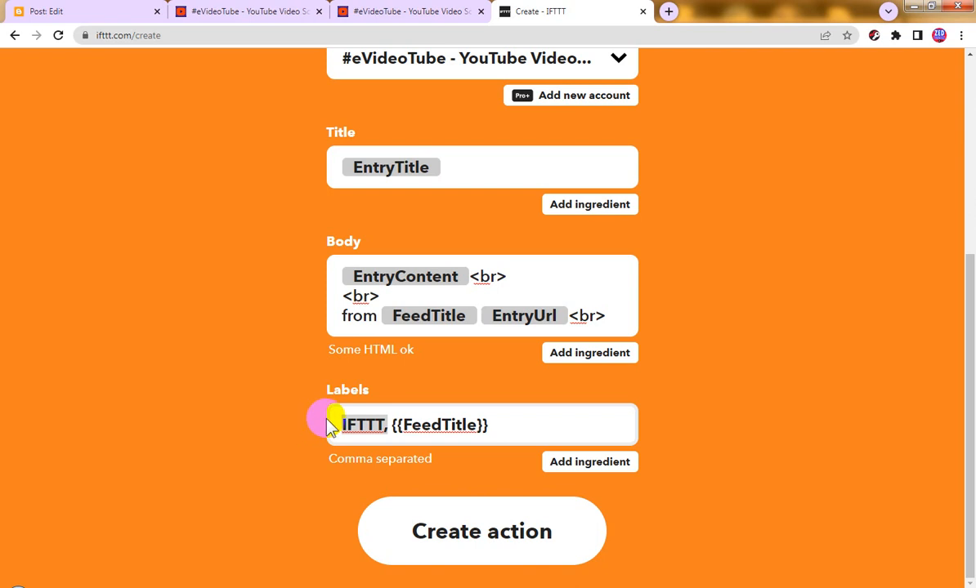
pyautogui.moveTo(327, 425); pyautogui.dragTo(397, 425)
pyautogui.press('BackSpace')
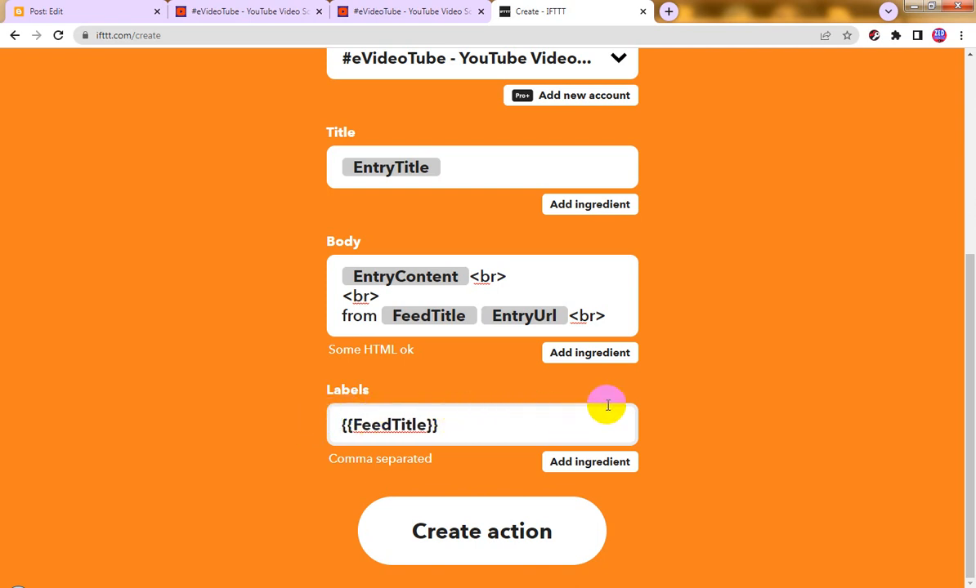
pyautogui.click(568, 502)
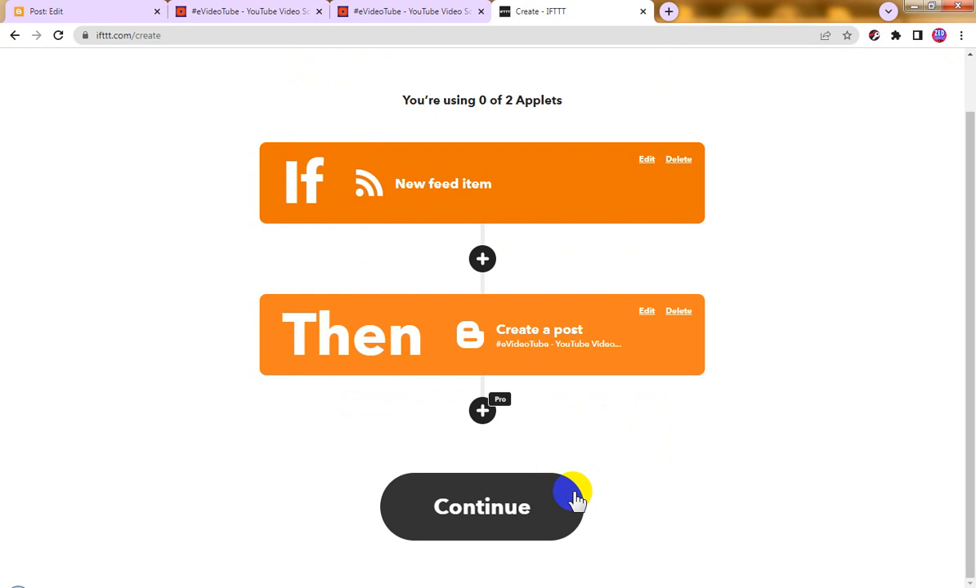
# Step: Continue to the applet review and try to finish creating the applet with its suggested title
pyautogui.click(505, 506)
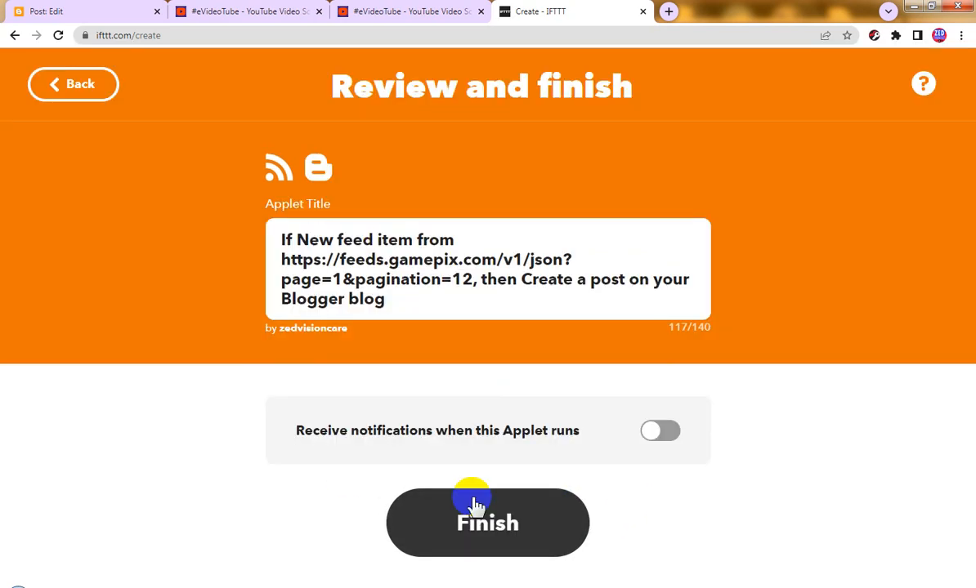
pyautogui.click(475, 505)
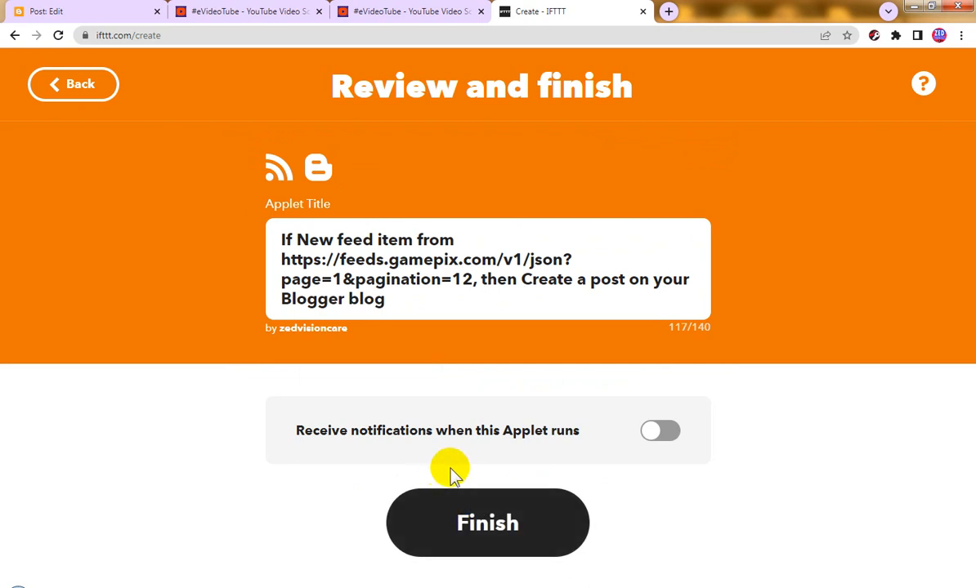
pyautogui.click(513, 517)
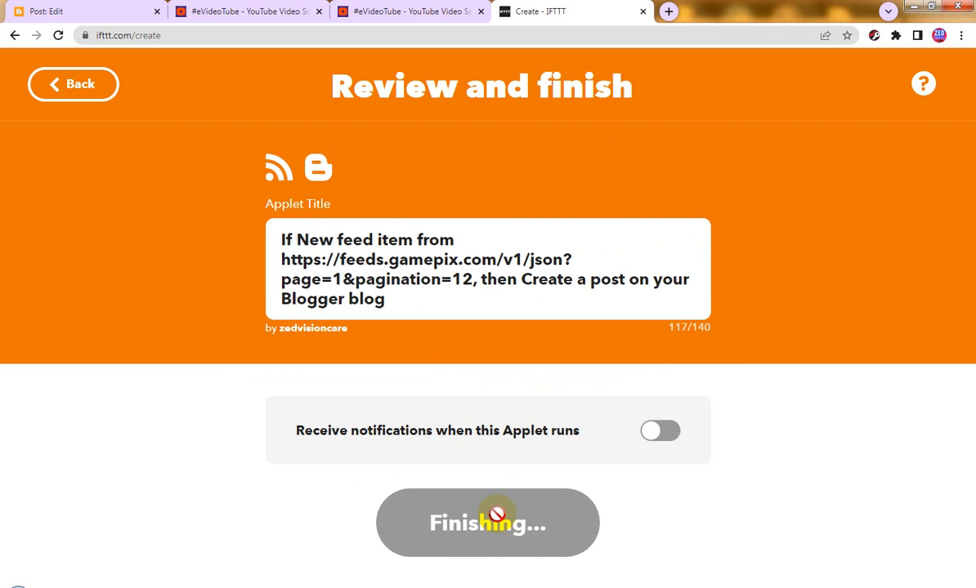
pyautogui.click(497, 517)
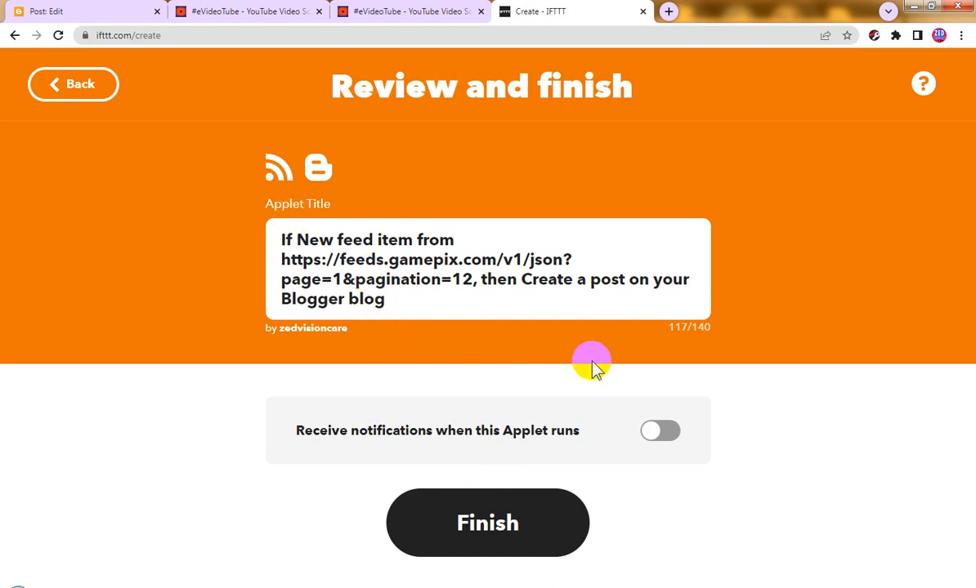
pyautogui.click(501, 523)
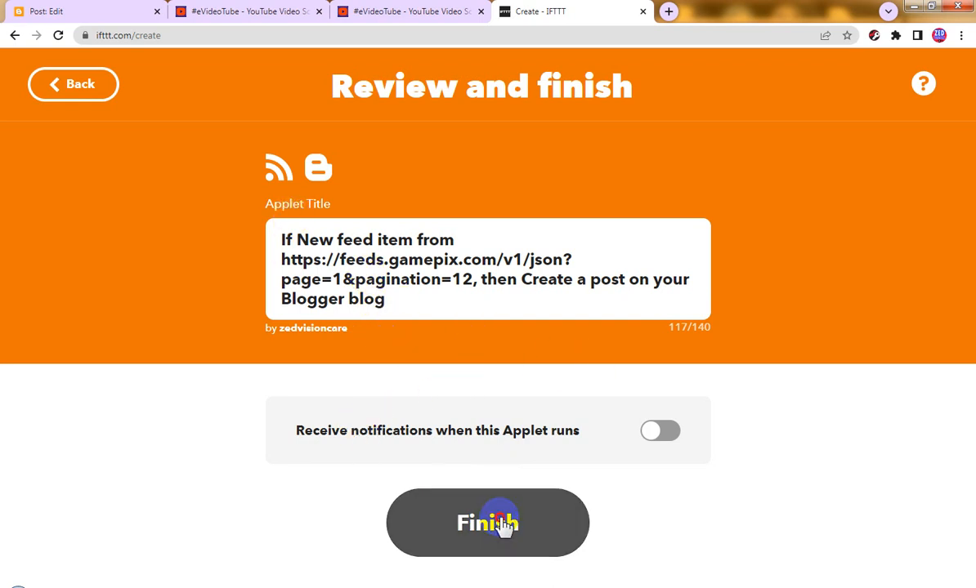
# Step: Retry finishing the applet with its suggested title and the JSON feed URL still set as the trigger
pyautogui.click(499, 518)
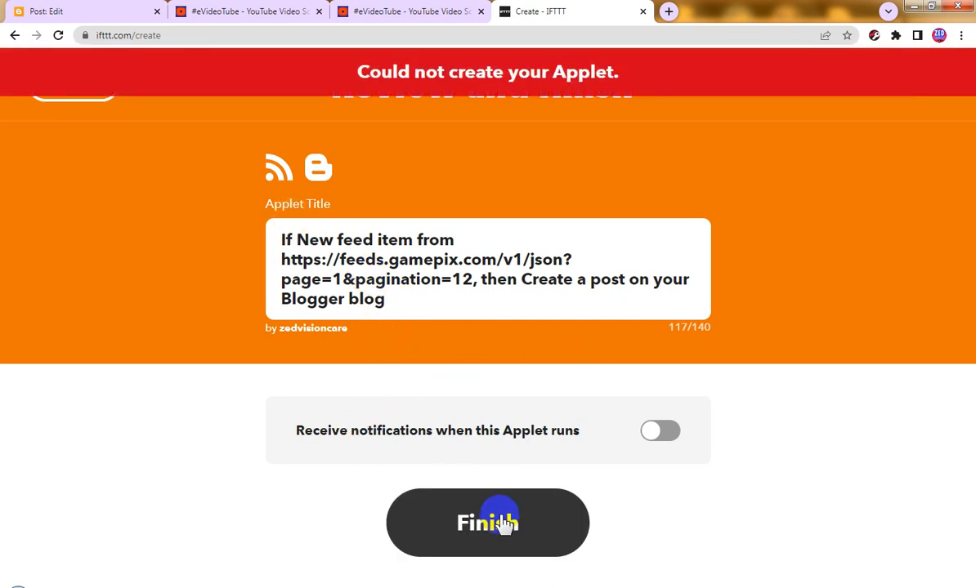
pyautogui.doubleClick(314, 239)
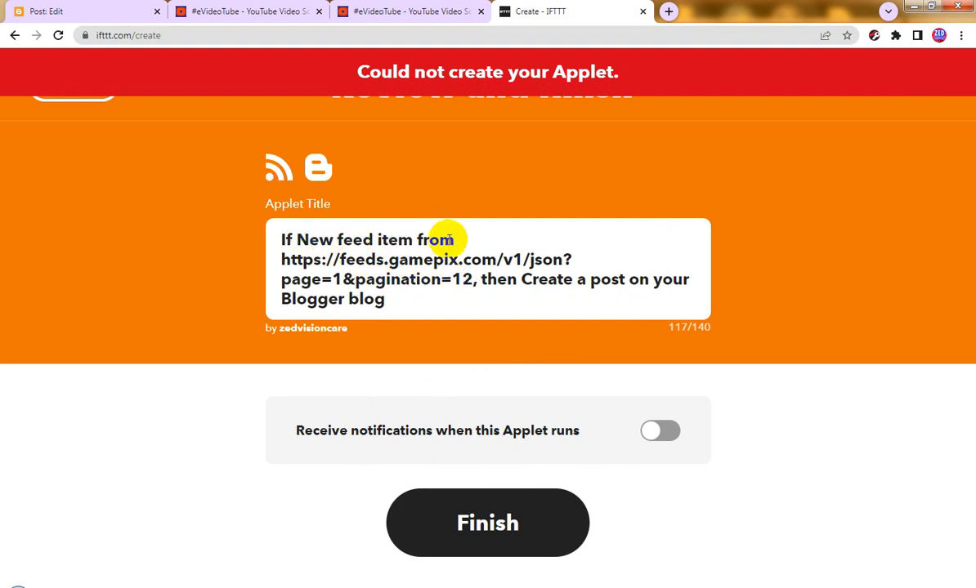
pyautogui.click(482, 517)
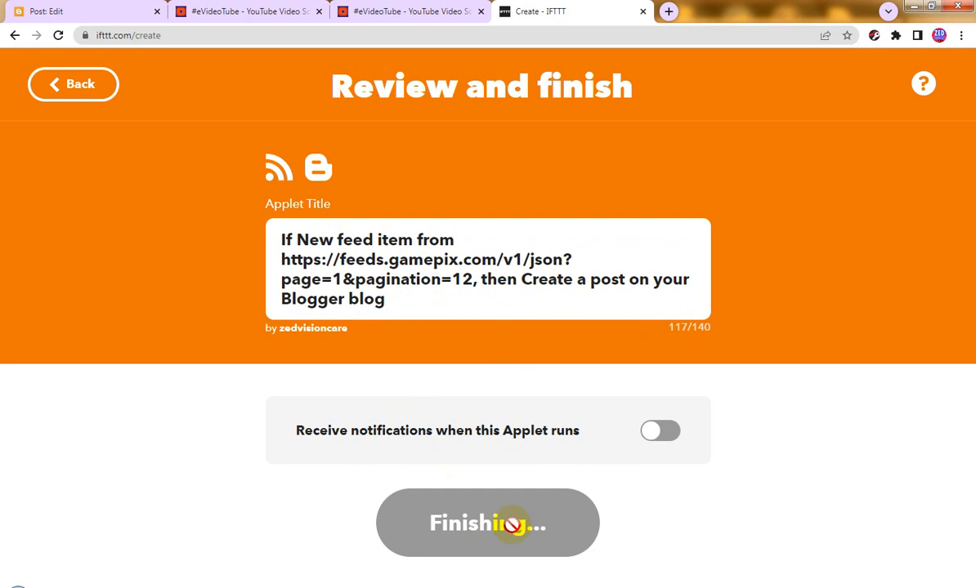
pyautogui.click(513, 526)
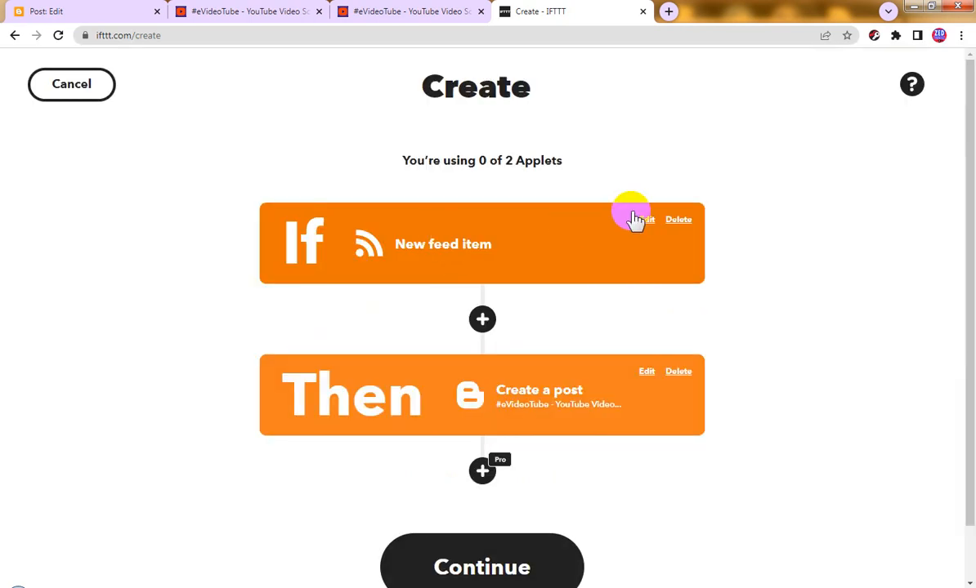
pyautogui.click(627, 220)
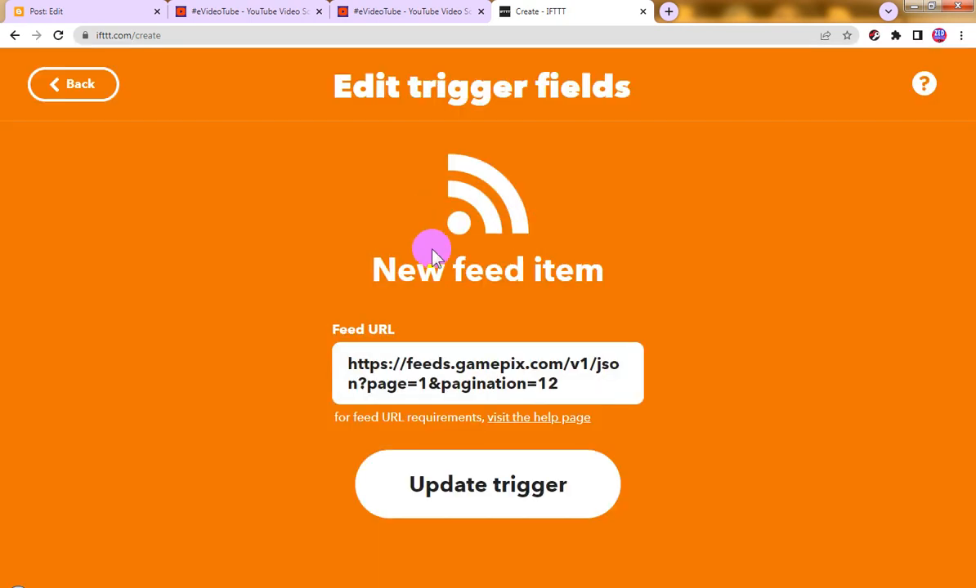
pyautogui.tripleClick(483, 366)
pyautogui.write('https://feeds.gamepix.com/v1/xml?page=1&pagination=12')
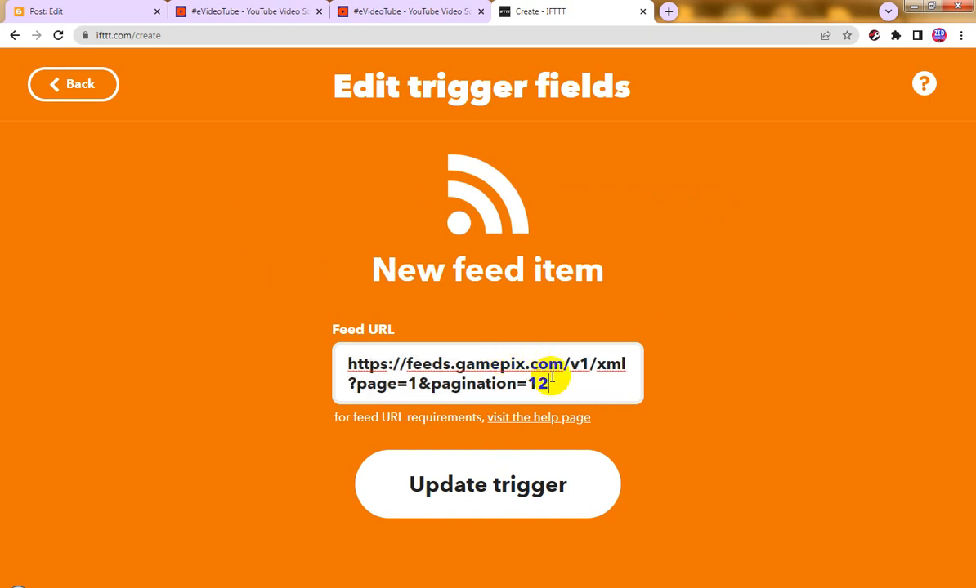
pyautogui.click(508, 482)
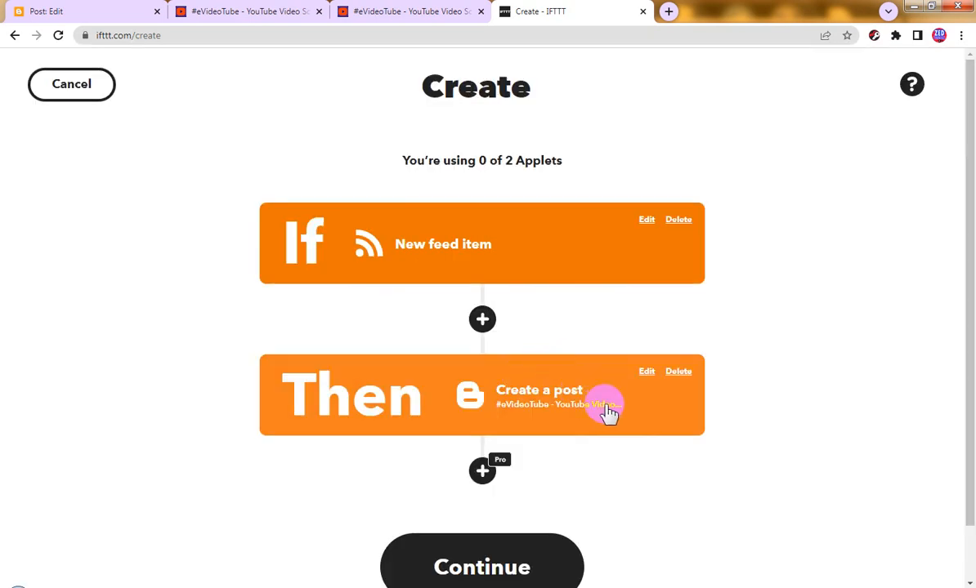
# Step: Continue to the applet review and finish creating the applet with its suggested title
pyautogui.scroll(-1, 555, 434)
pyautogui.click(495, 510)
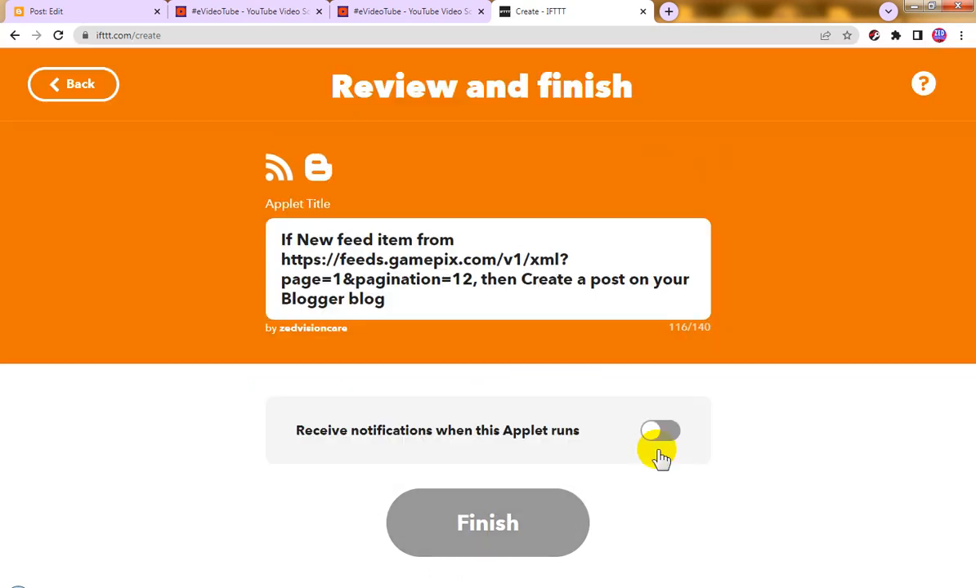
pyautogui.click(505, 523)
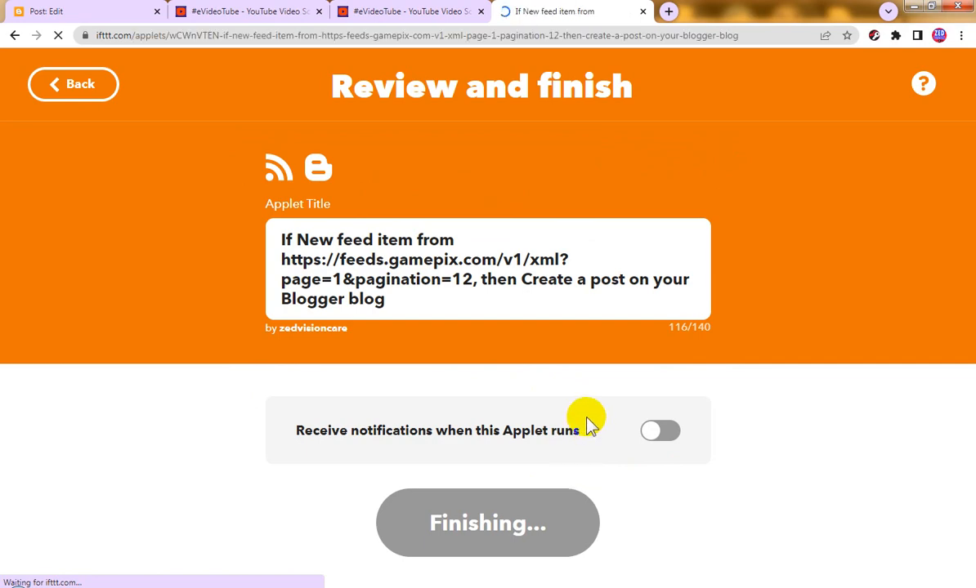
# Step: Open the applet's publishing editor and review its trigger, Blogger action fields, title, description and service
pyautogui.scroll(-4, 570, 409)
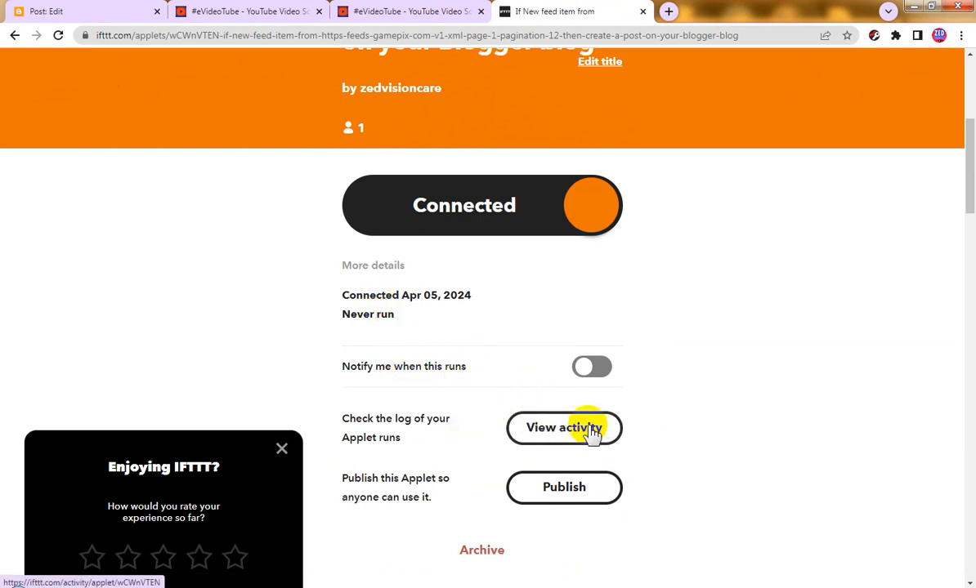
pyautogui.click(572, 493)
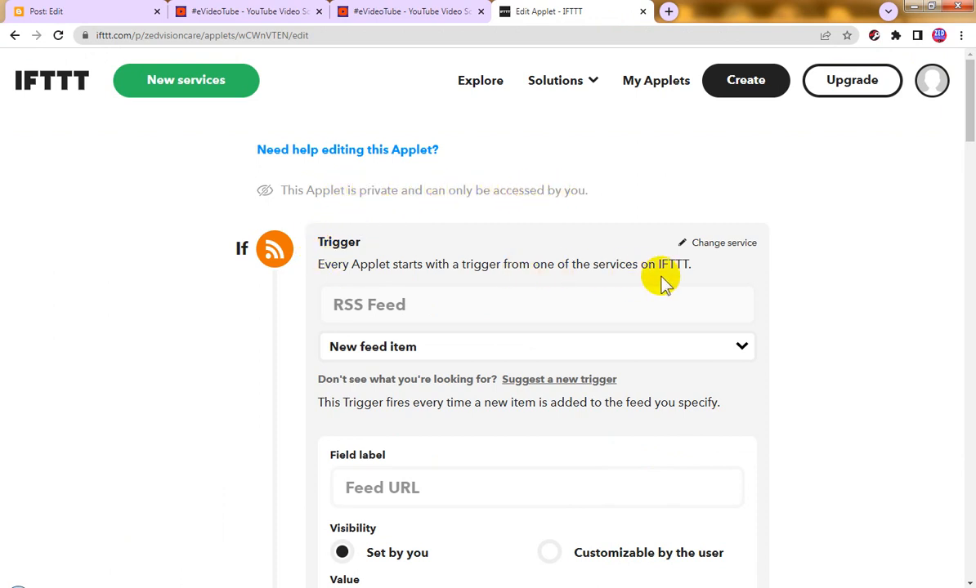
pyautogui.scroll(-3, 556, 364)
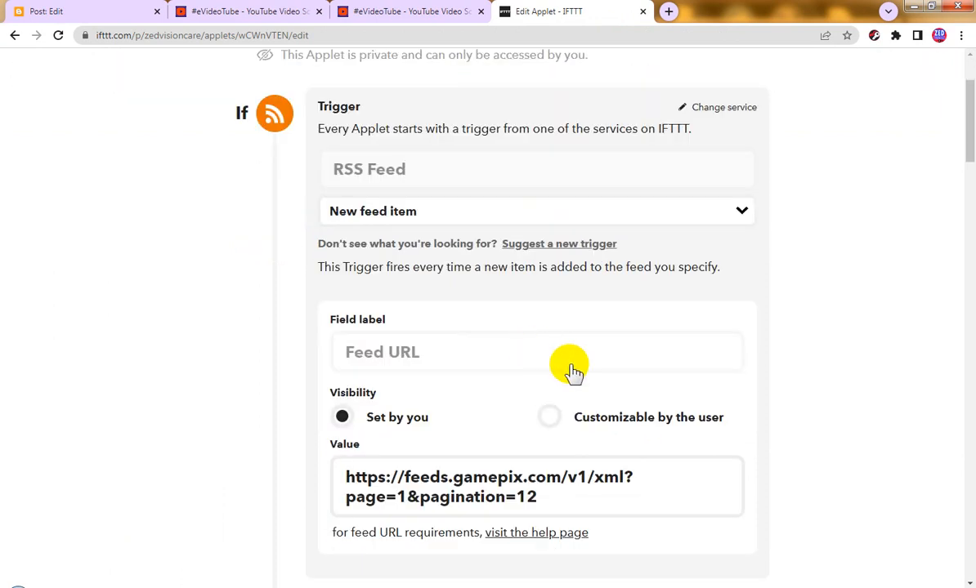
pyautogui.scroll(-4, 572, 372)
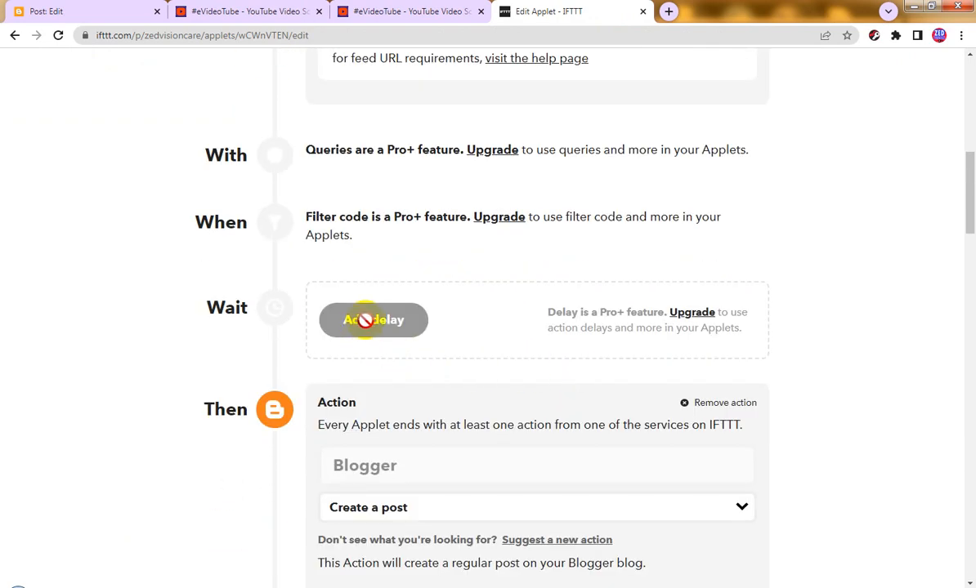
pyautogui.scroll(-2, 392, 328)
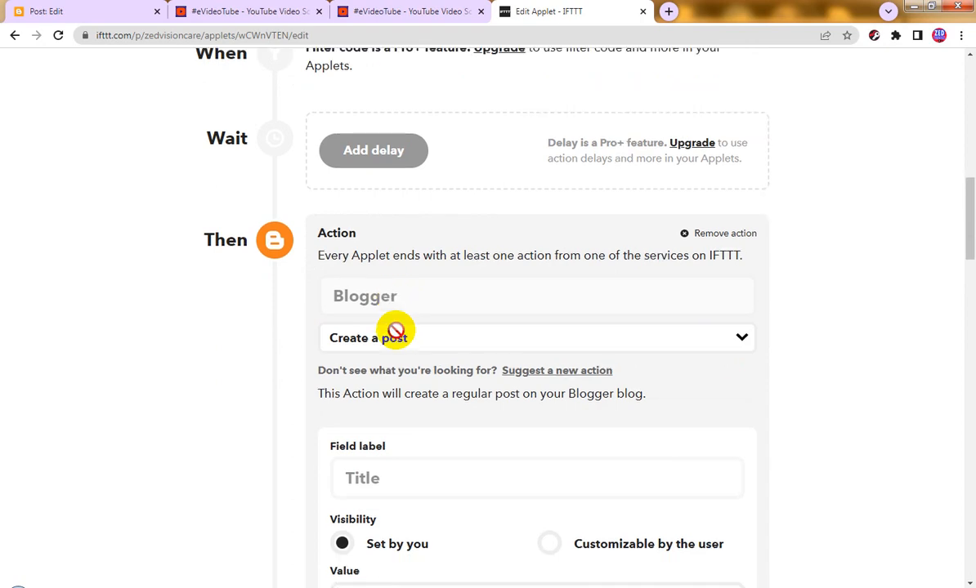
pyautogui.scroll(-2, 490, 349)
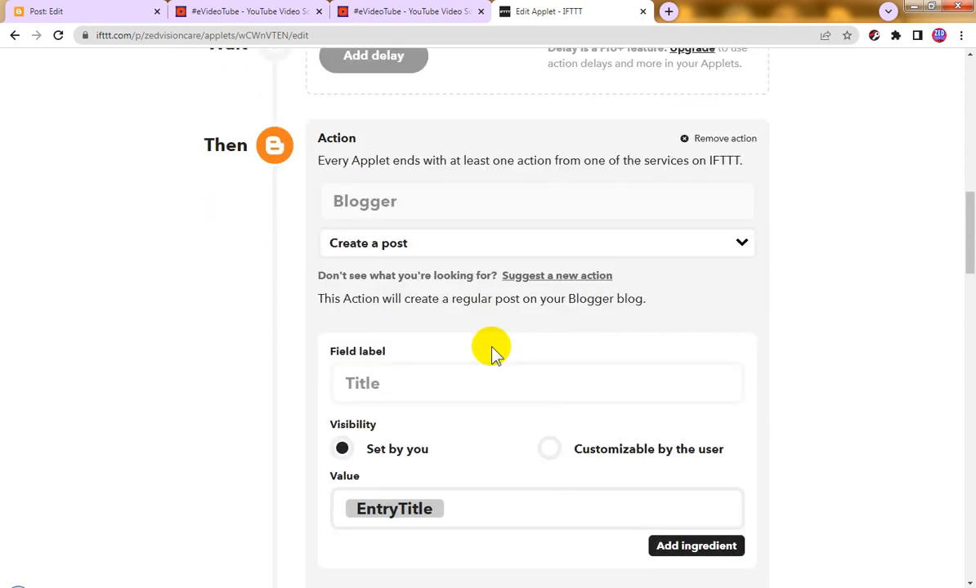
pyautogui.scroll(-4, 491, 353)
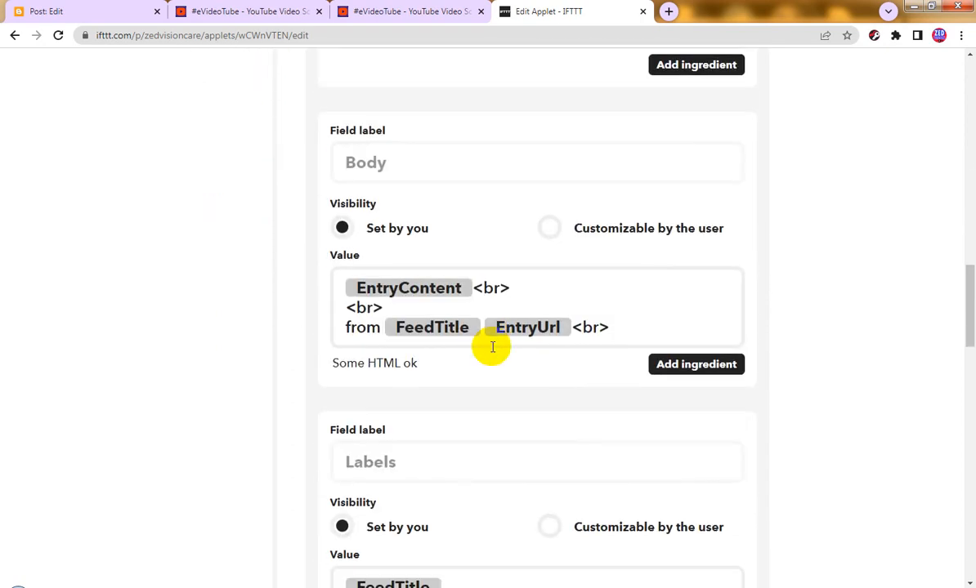
pyautogui.scroll(-2, 492, 347)
pyautogui.scroll(-5, 492, 353)
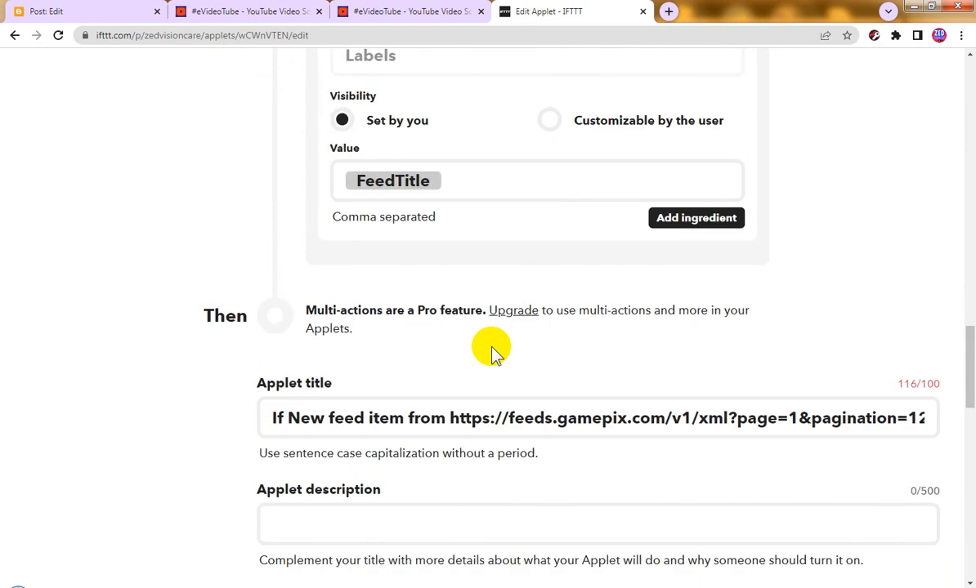
pyautogui.scroll(-1, 491, 353)
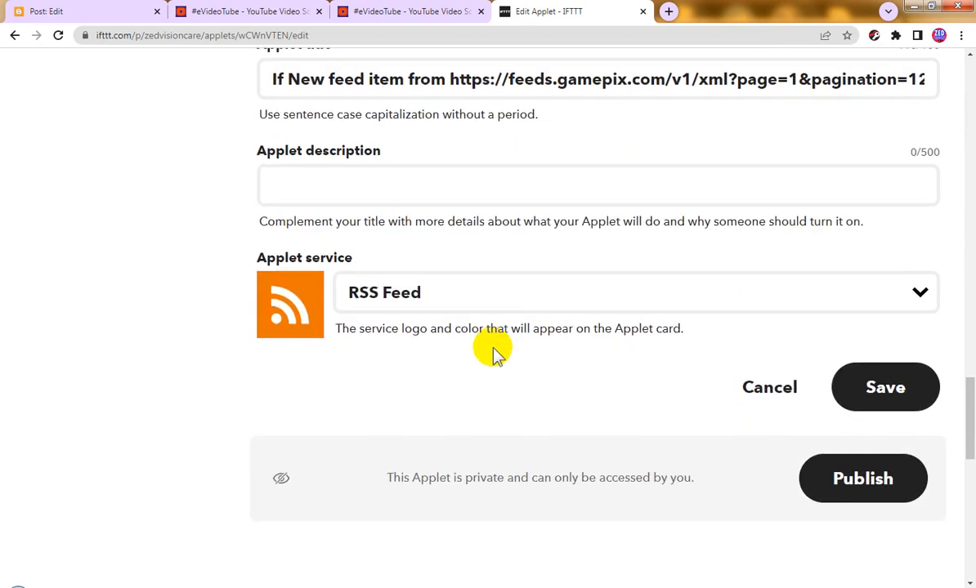
# Step: Save the applet's settings as they are and try to publish the applet, accepting the publishing confirmation
pyautogui.click(881, 383)
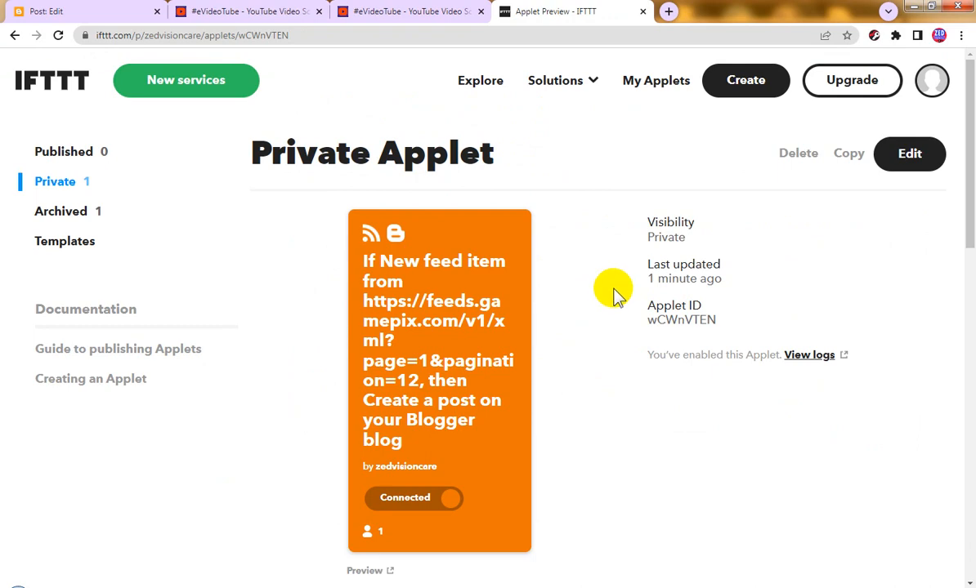
pyautogui.scroll(-3, 551, 369)
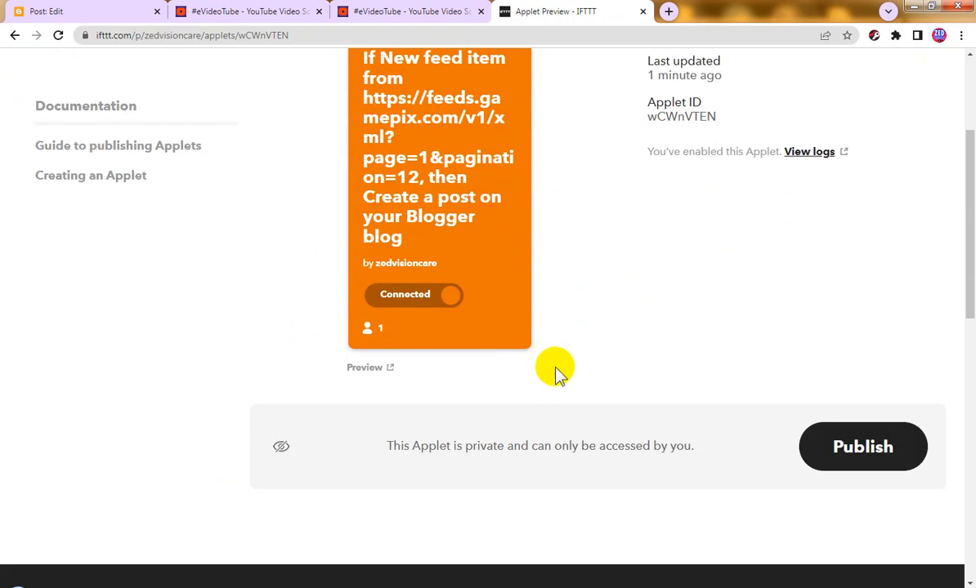
pyautogui.click(833, 456)
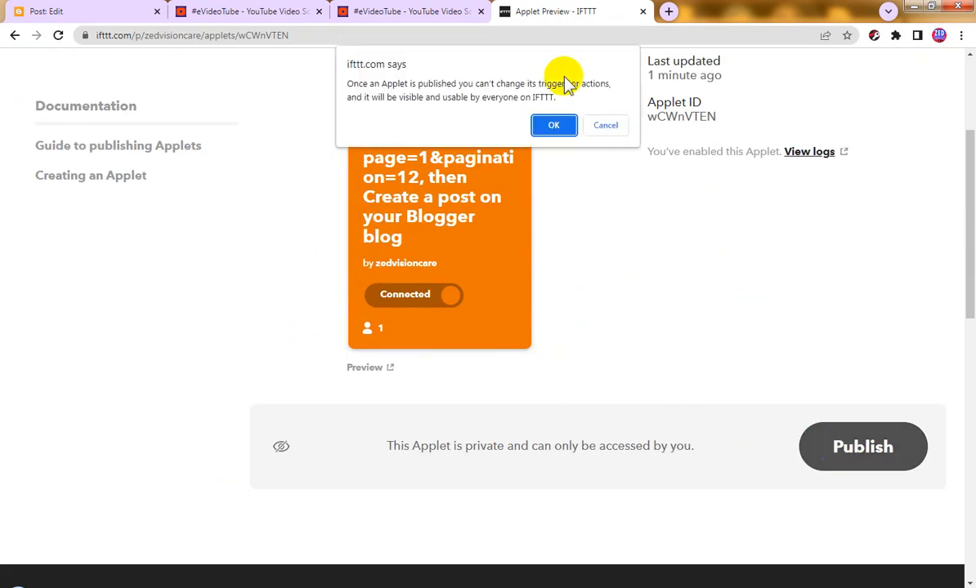
pyautogui.click(552, 126)
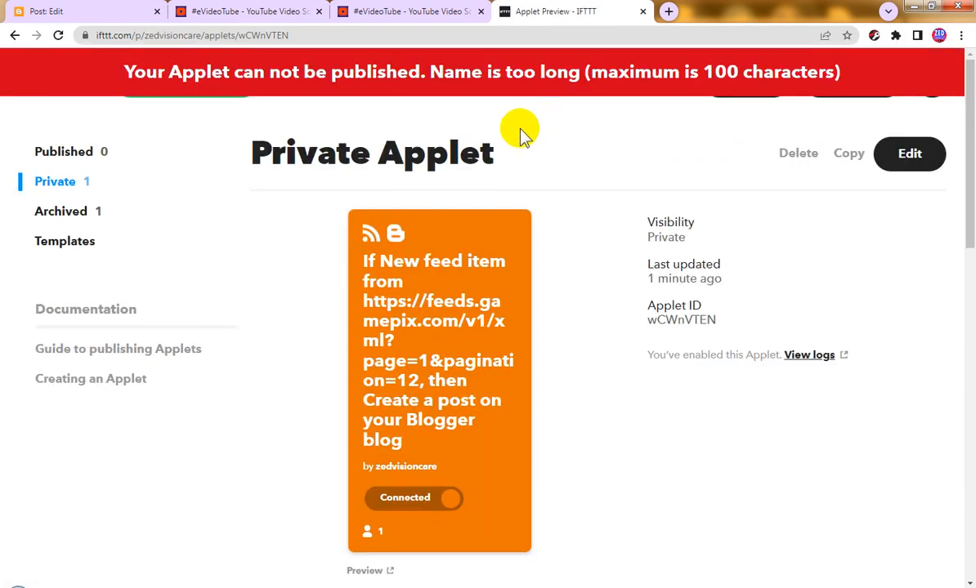
pyautogui.click(239, 70)
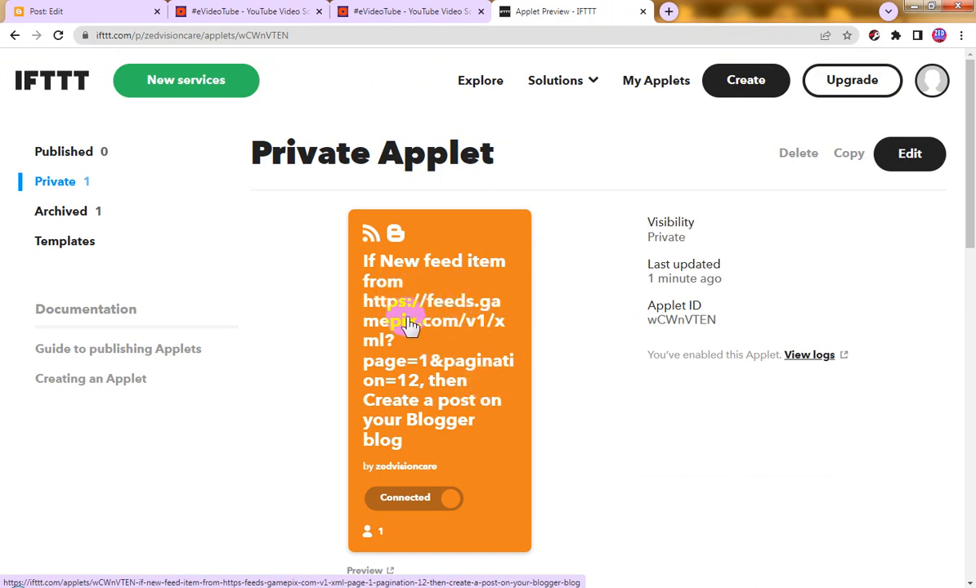
# Step: Open the private applet's own page and examine its activity log
pyautogui.scroll(-1, 410, 326)
pyautogui.scroll(-2, 411, 325)
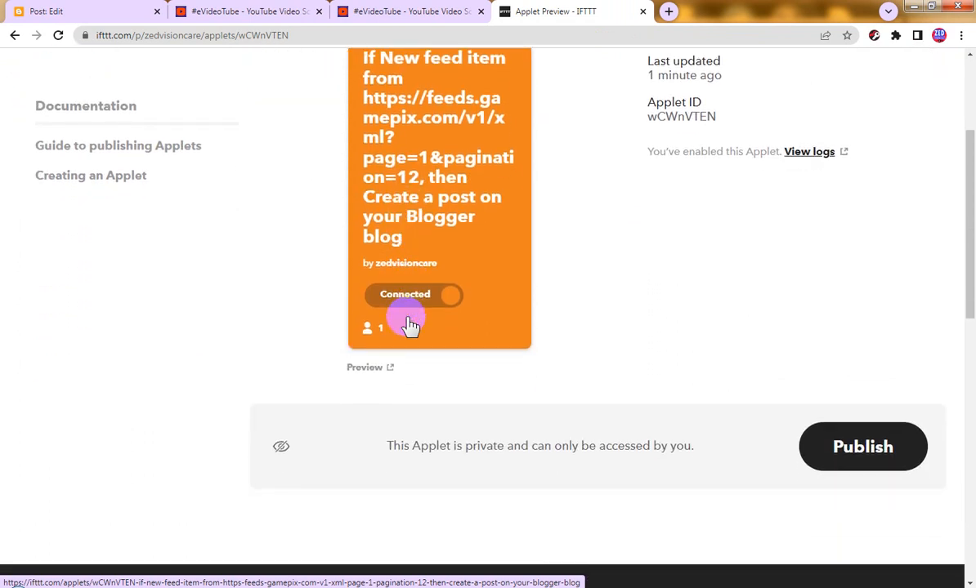
pyautogui.scroll(1, 411, 325)
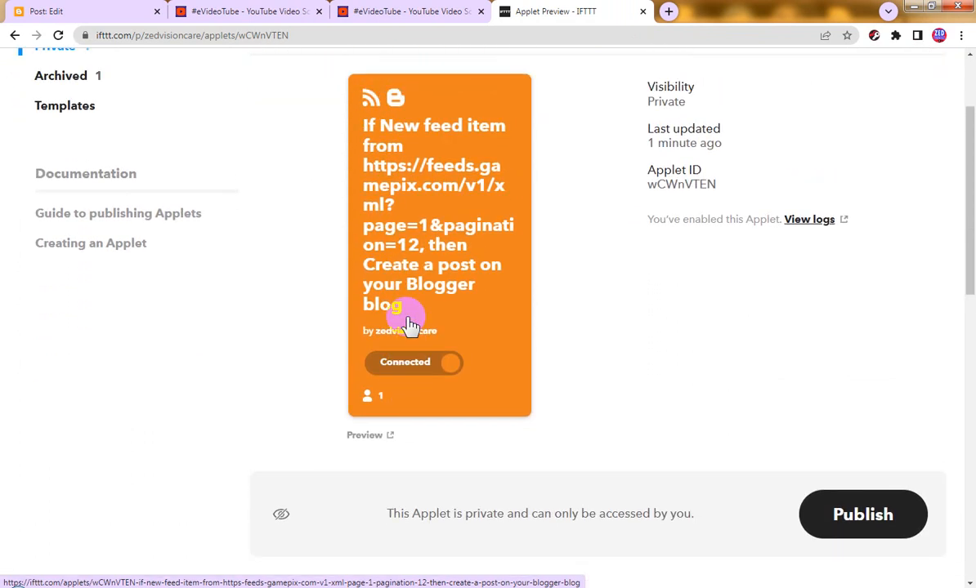
pyautogui.click(473, 344)
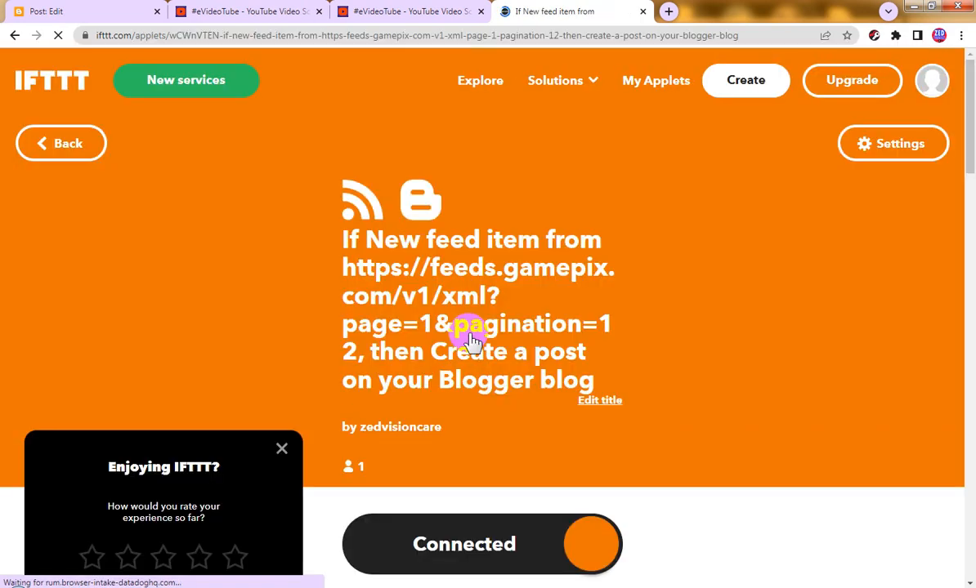
pyautogui.scroll(-3, 505, 418)
pyautogui.scroll(-2, 506, 421)
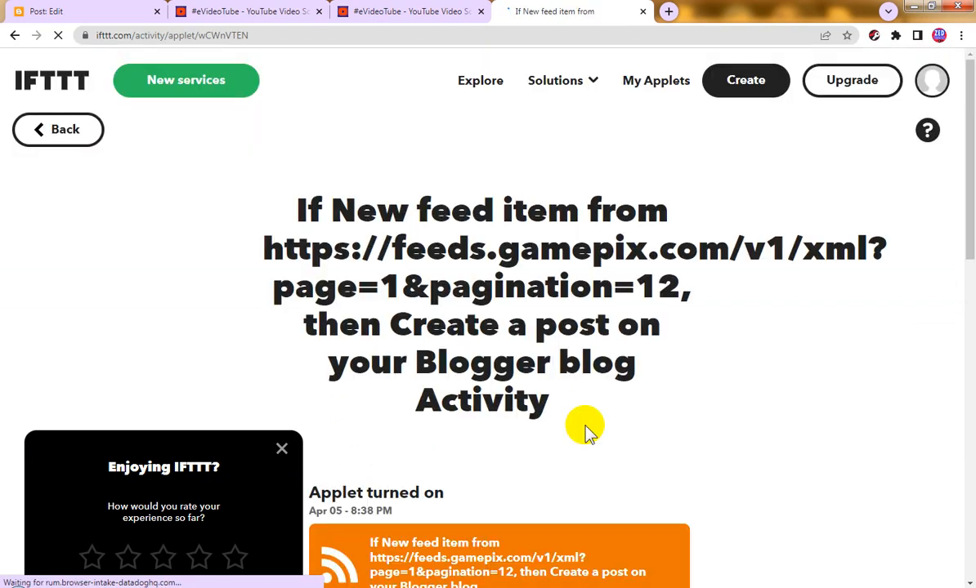
pyautogui.scroll(-2, 523, 400)
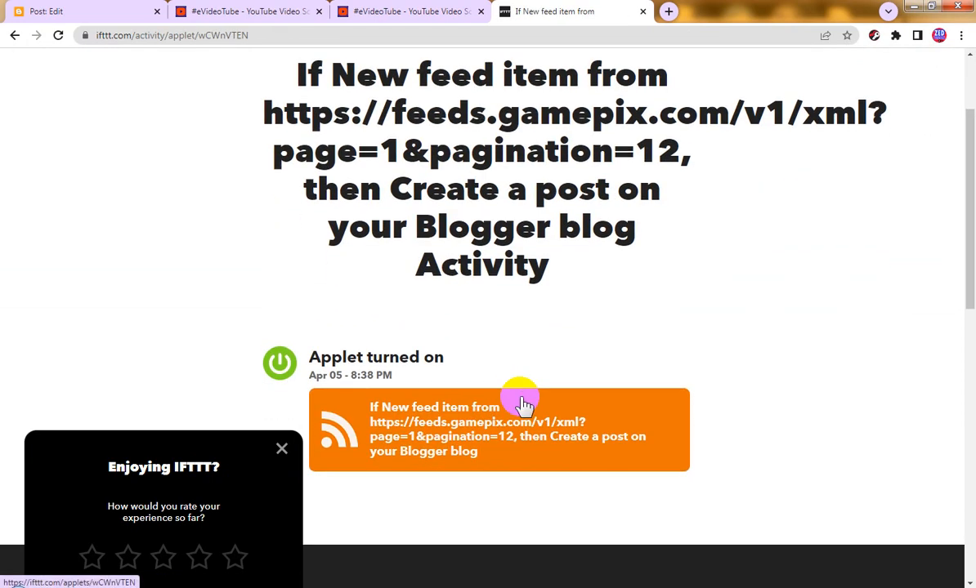
pyautogui.scroll(-1, 523, 404)
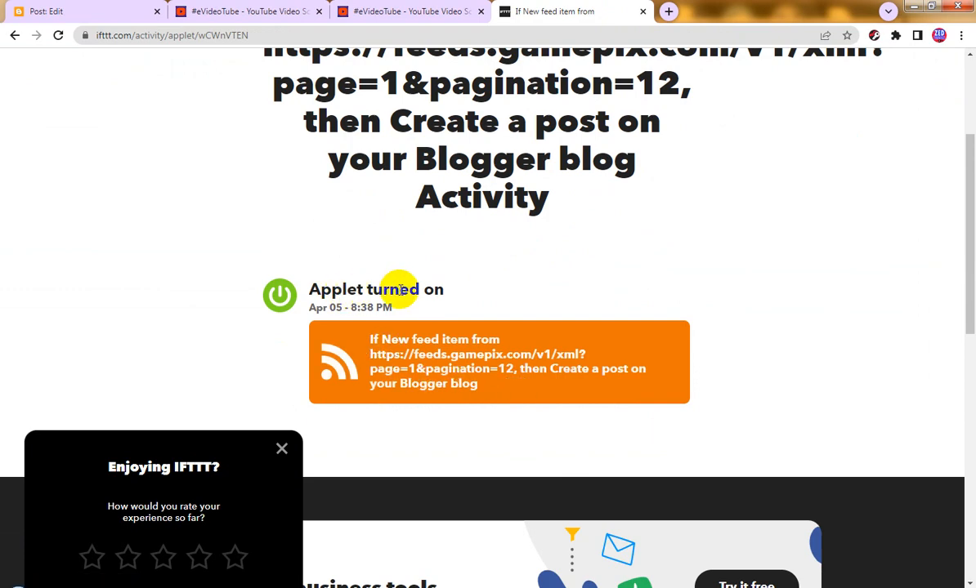
pyautogui.scroll(-3, 449, 359)
pyautogui.scroll(2, 451, 366)
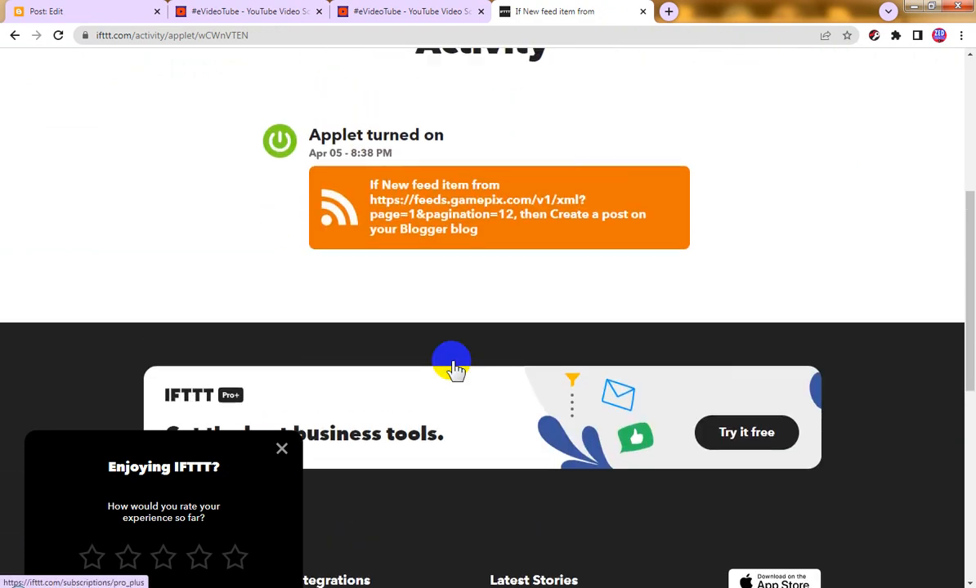
# Step: Return to the applet's page, closing the rating prompt there, and start publishing the applet again
pyautogui.click(430, 297)
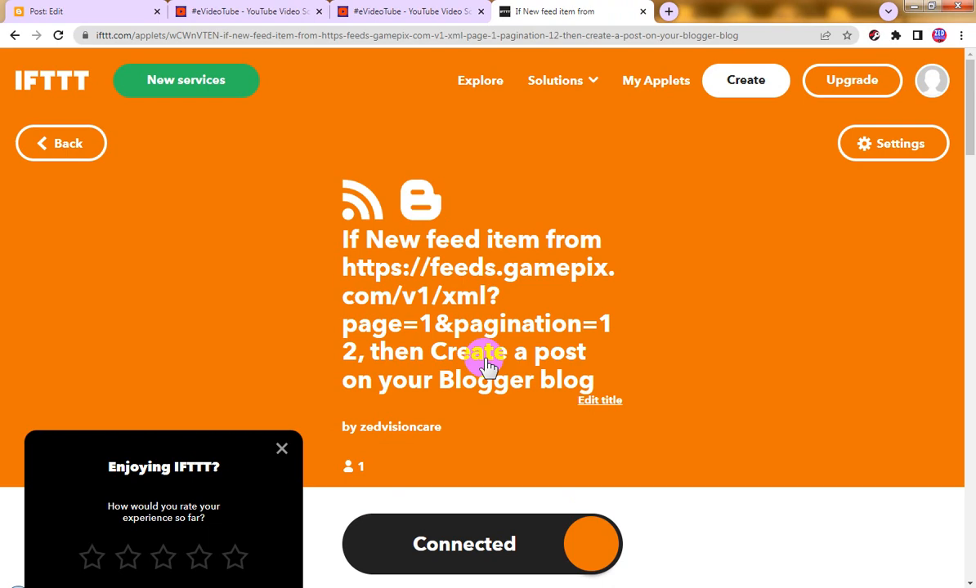
pyautogui.scroll(-7, 486, 366)
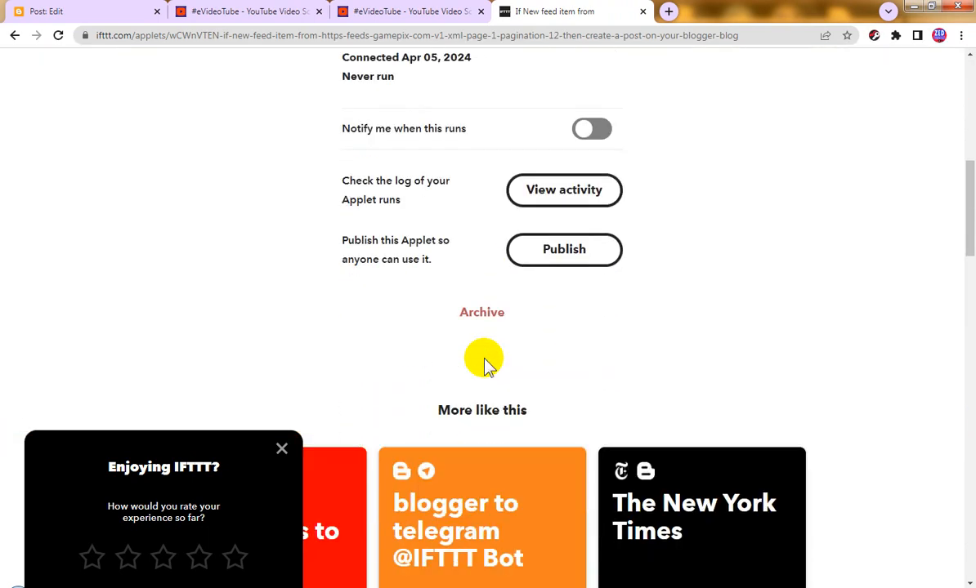
pyautogui.click(281, 448)
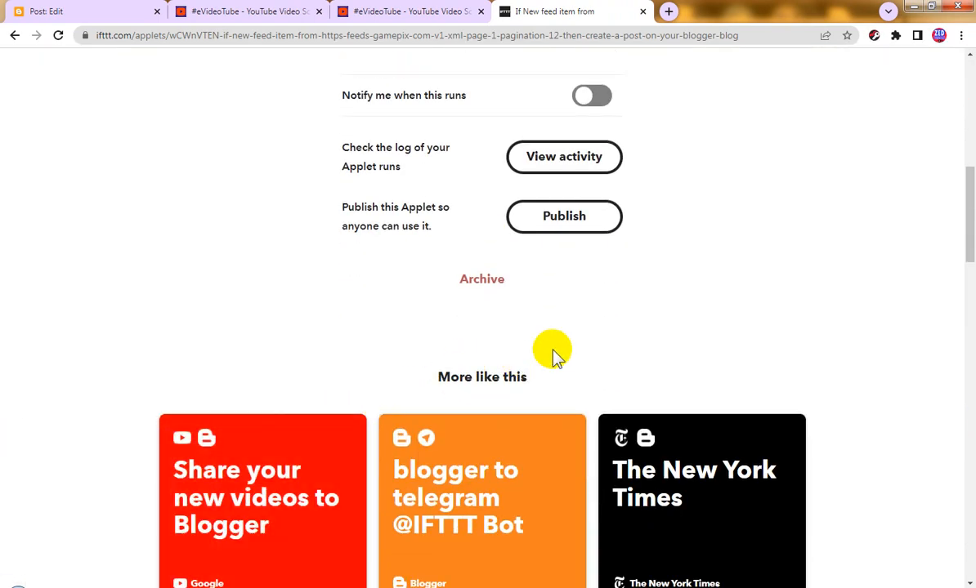
pyautogui.scroll(7, 552, 353)
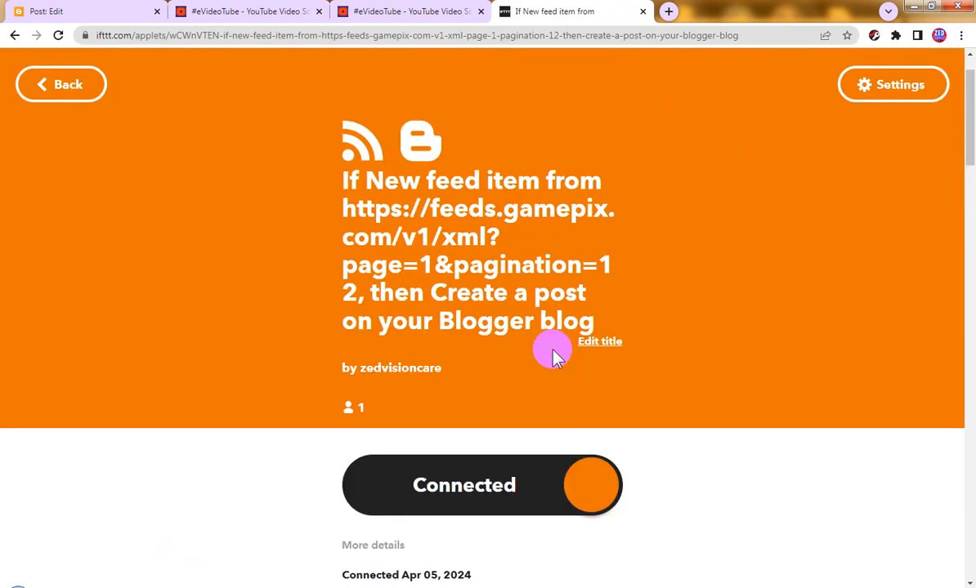
pyautogui.scroll(1, 553, 358)
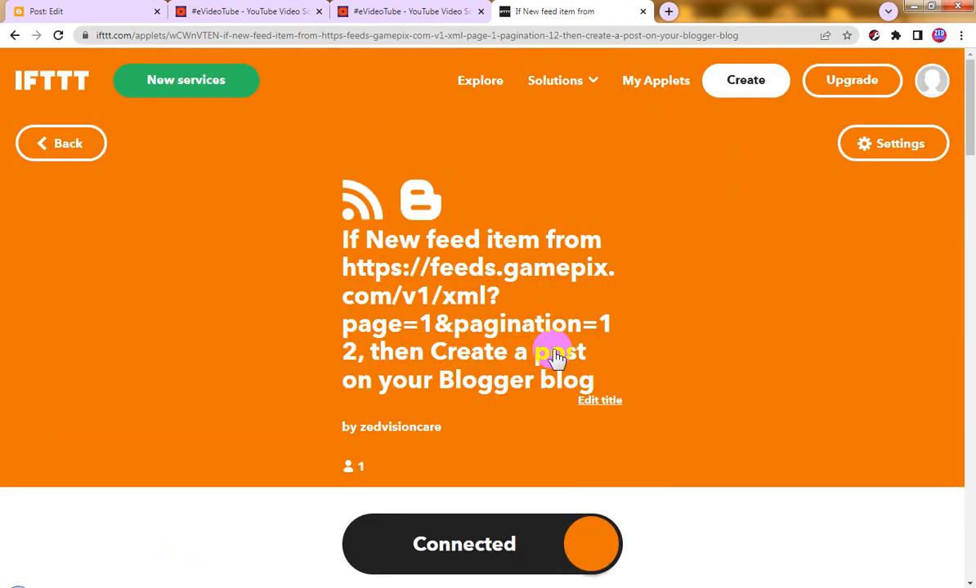
pyautogui.scroll(-6, 560, 384)
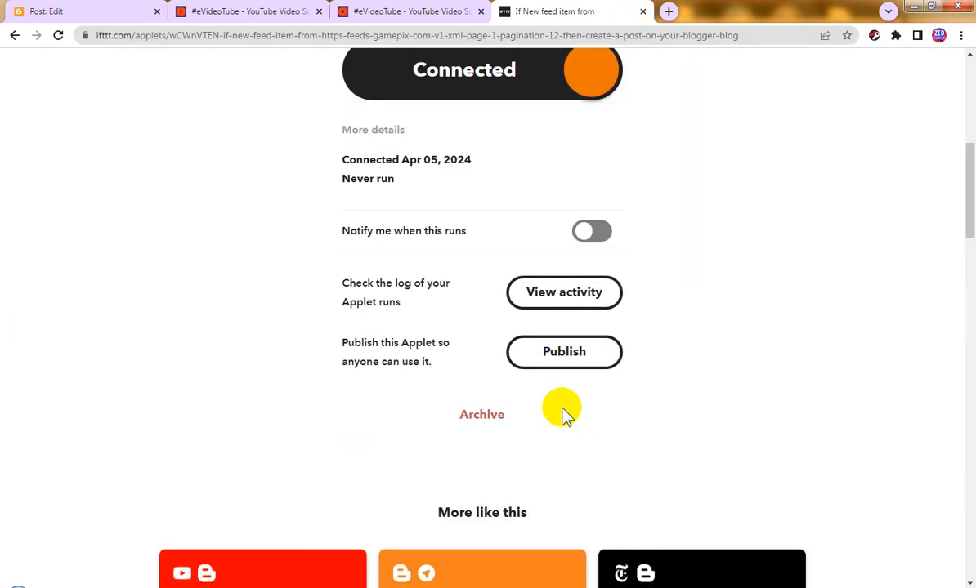
pyautogui.click(563, 353)
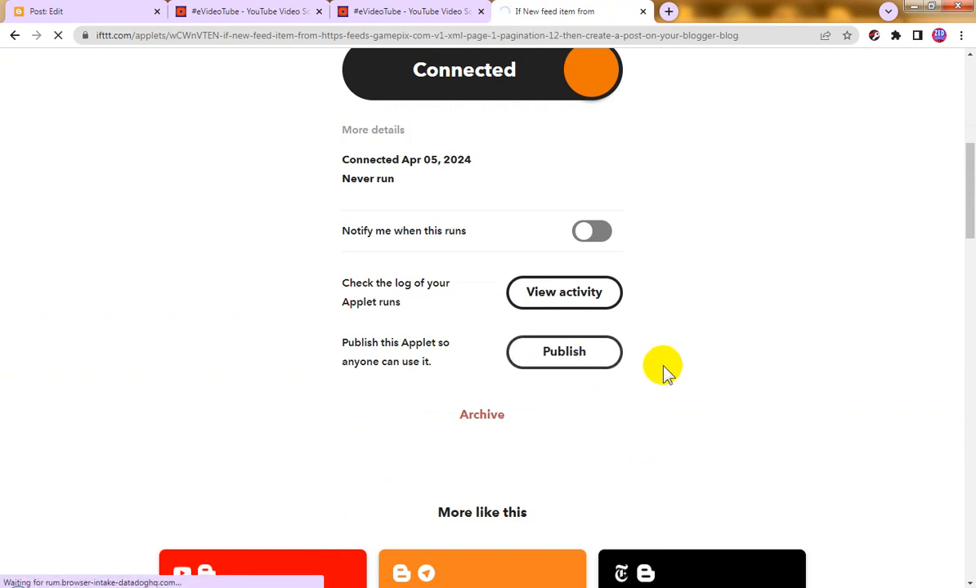